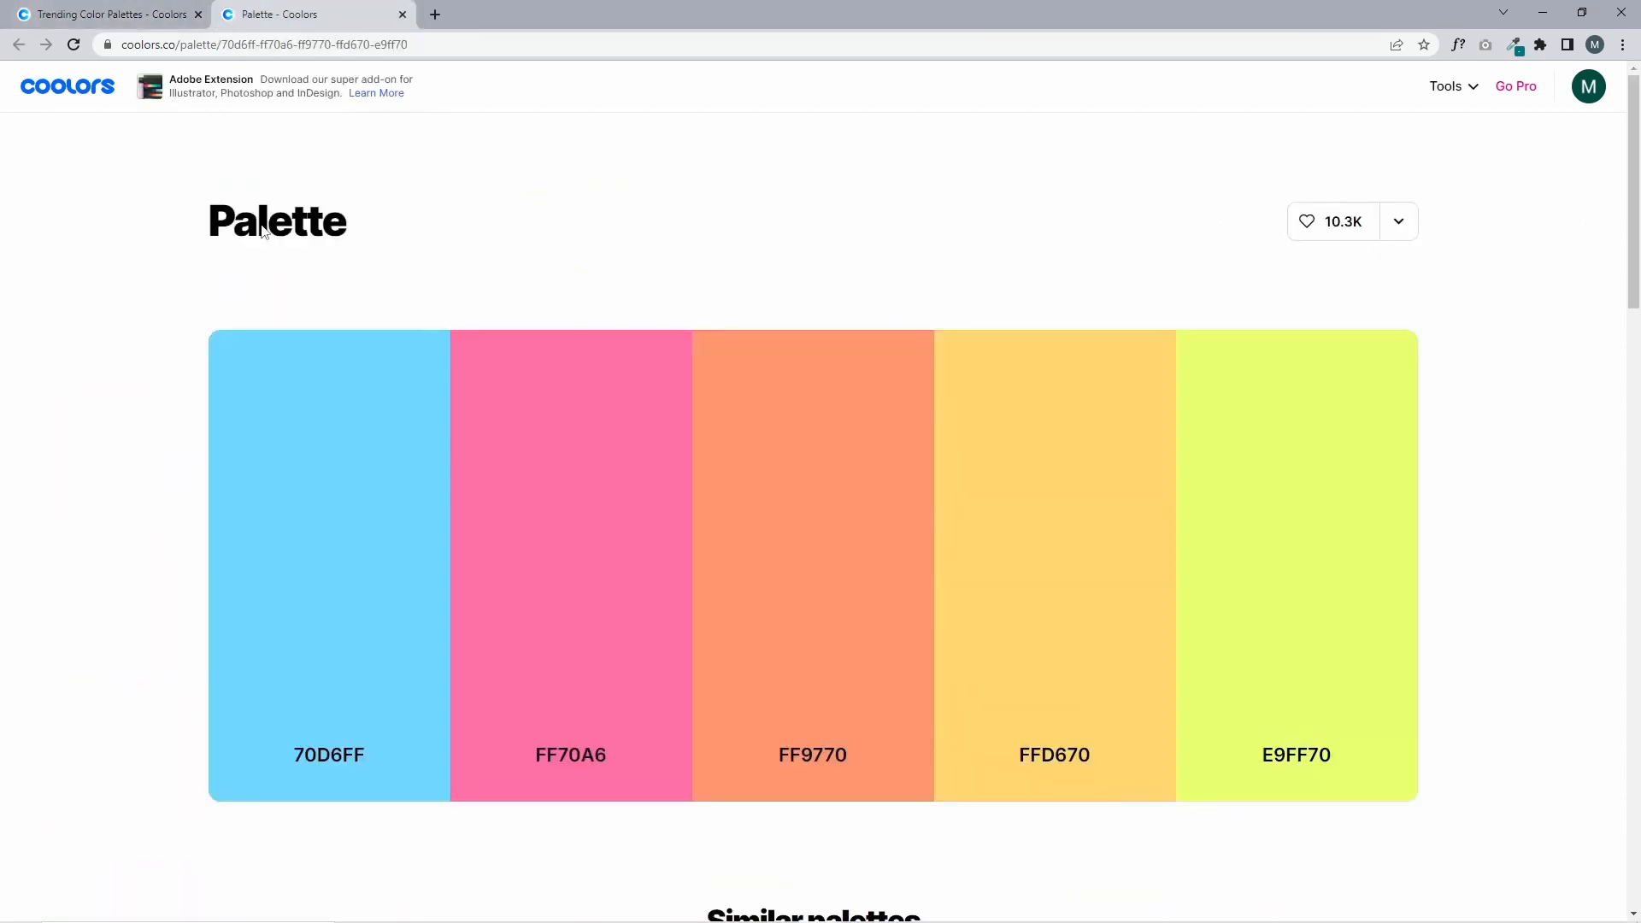
Step: Copy the Coolors palette URL, switch to Cavalry and open the Grid composition
{"action": "left_click", "coordinate": [477, 43]}
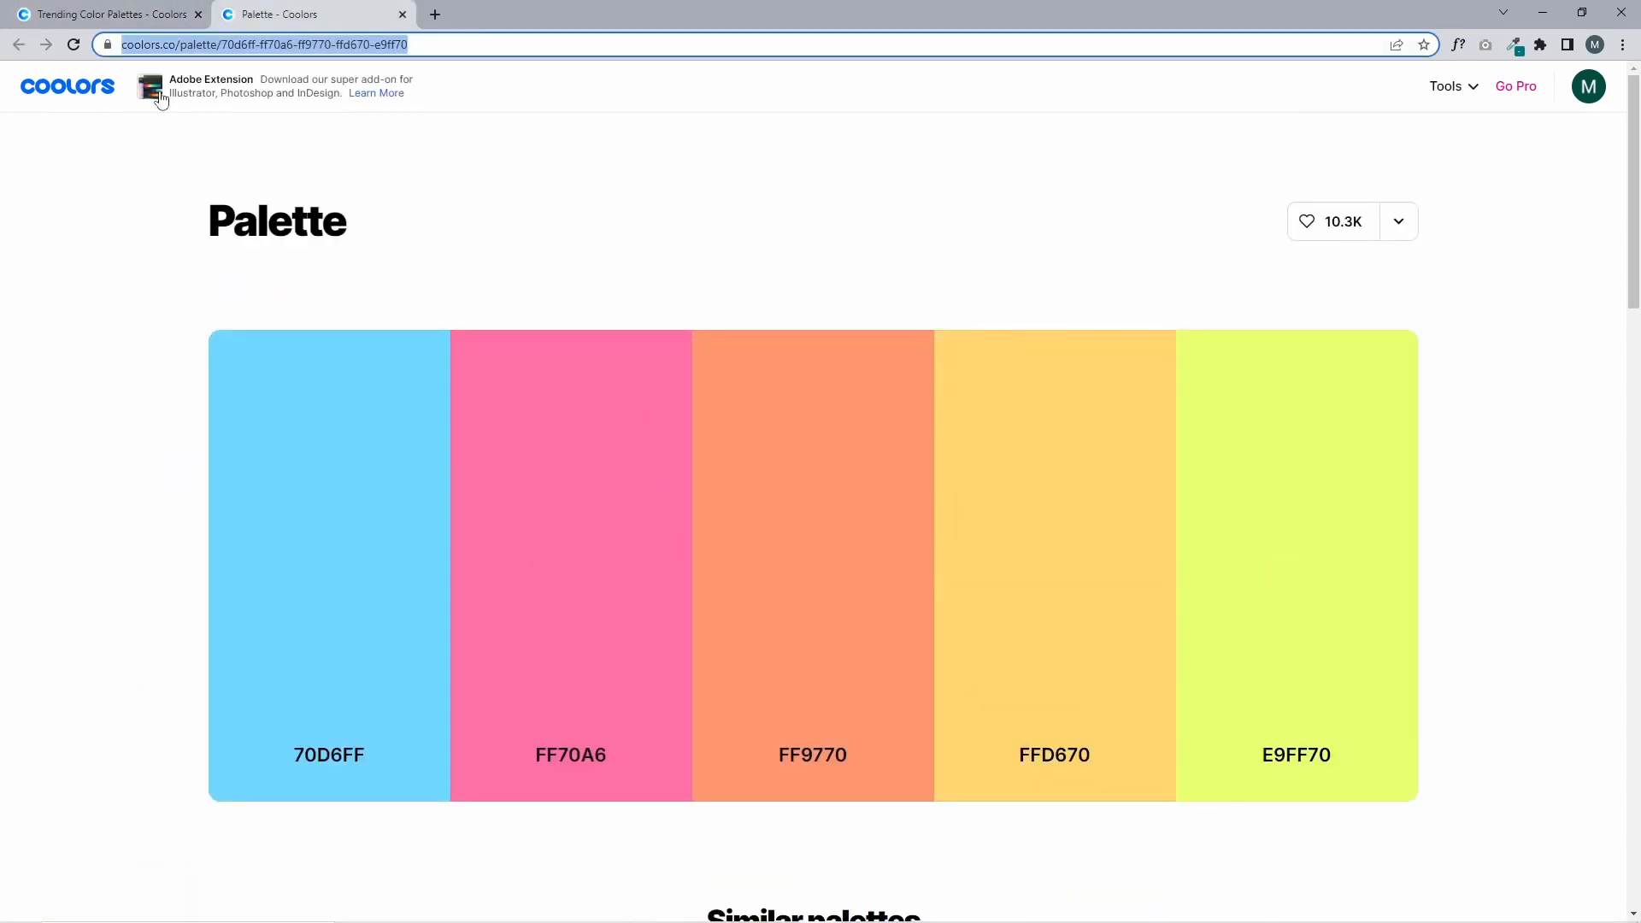
{"action": "key", "text": "alt+Tab"}
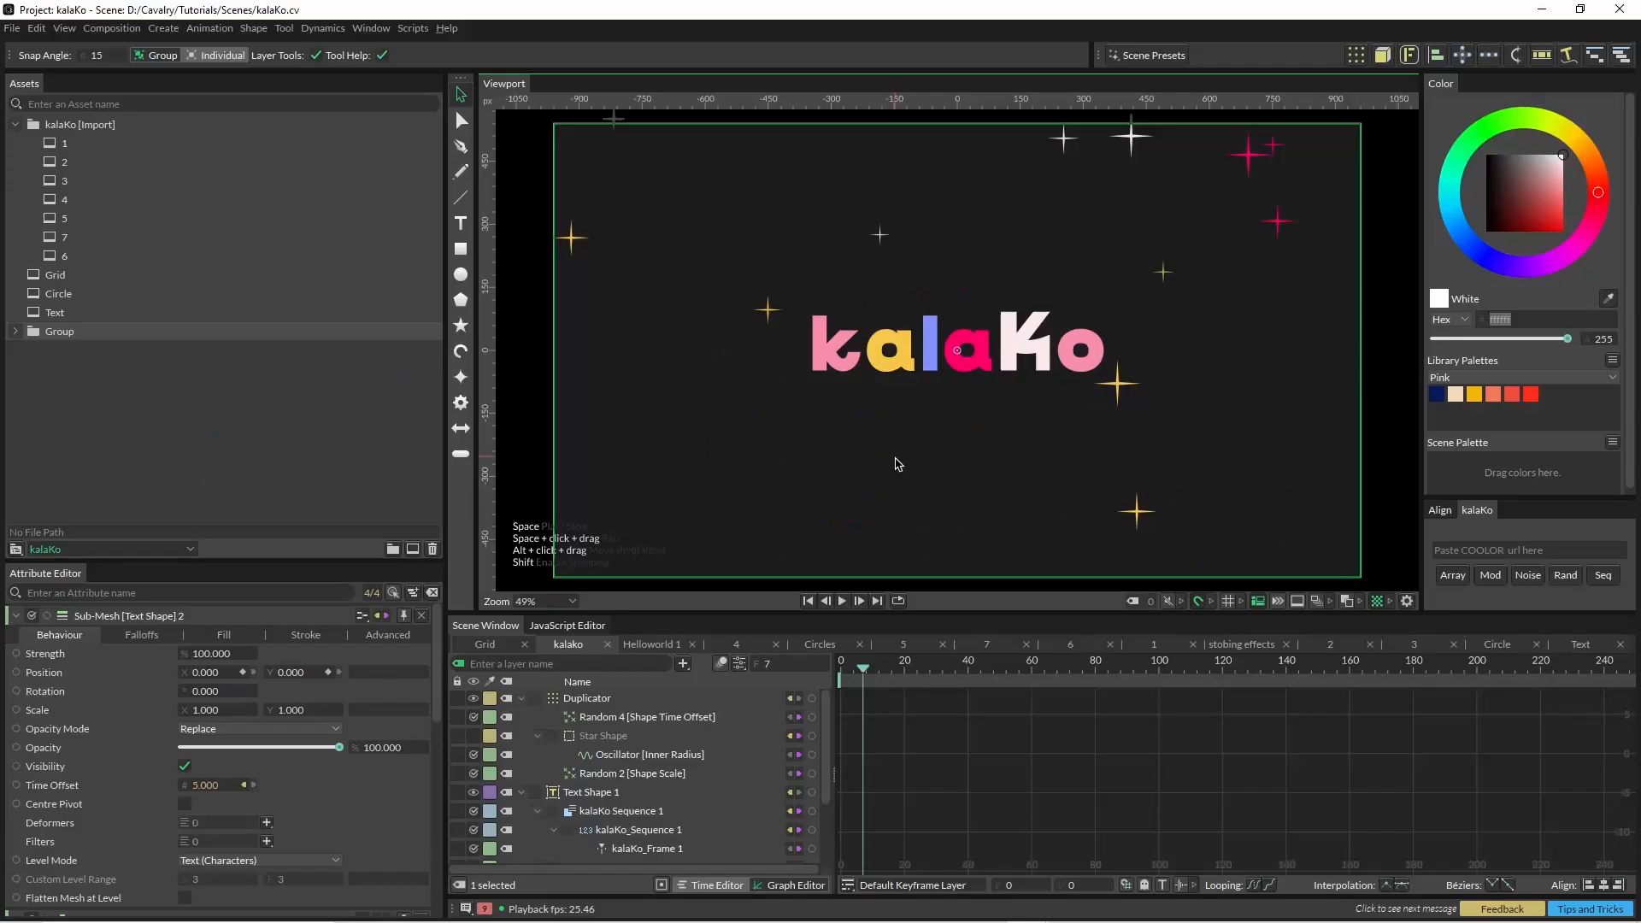
{"action": "double_click", "coordinate": [99, 292]}
{"action": "double_click", "coordinate": [125, 275]}
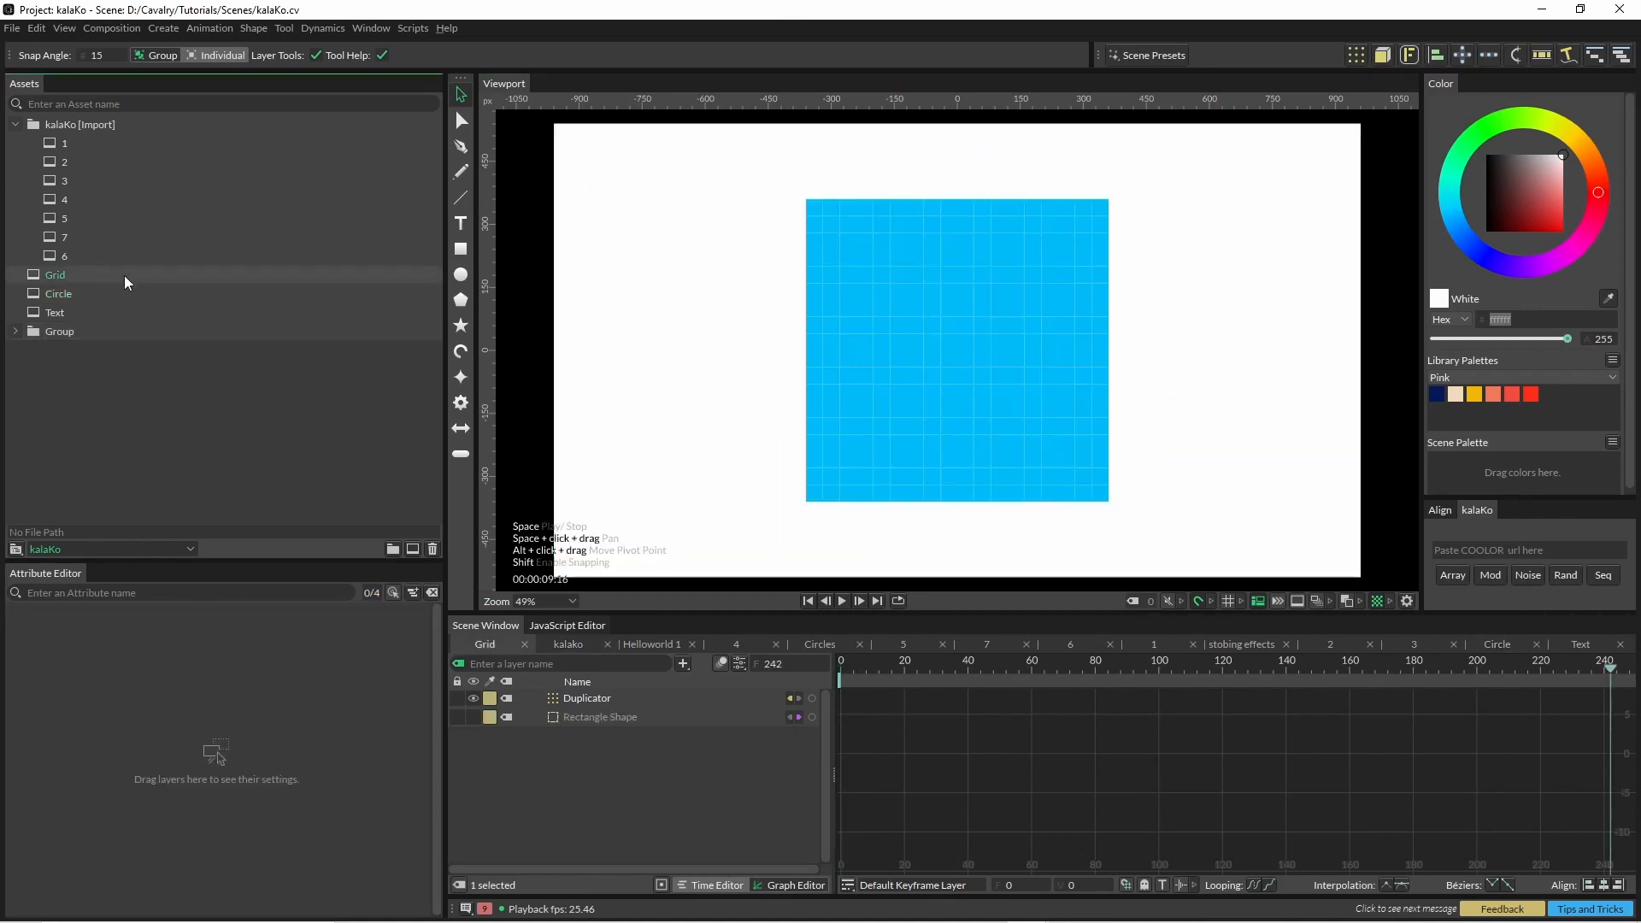
Step: Paste the palette URL into kalaKo, apply it to the Rectangle Shape as a Noise colour array and preview the animation
{"action": "left_click", "coordinate": [1479, 550]}
{"action": "key", "text": "ctrl+v"}
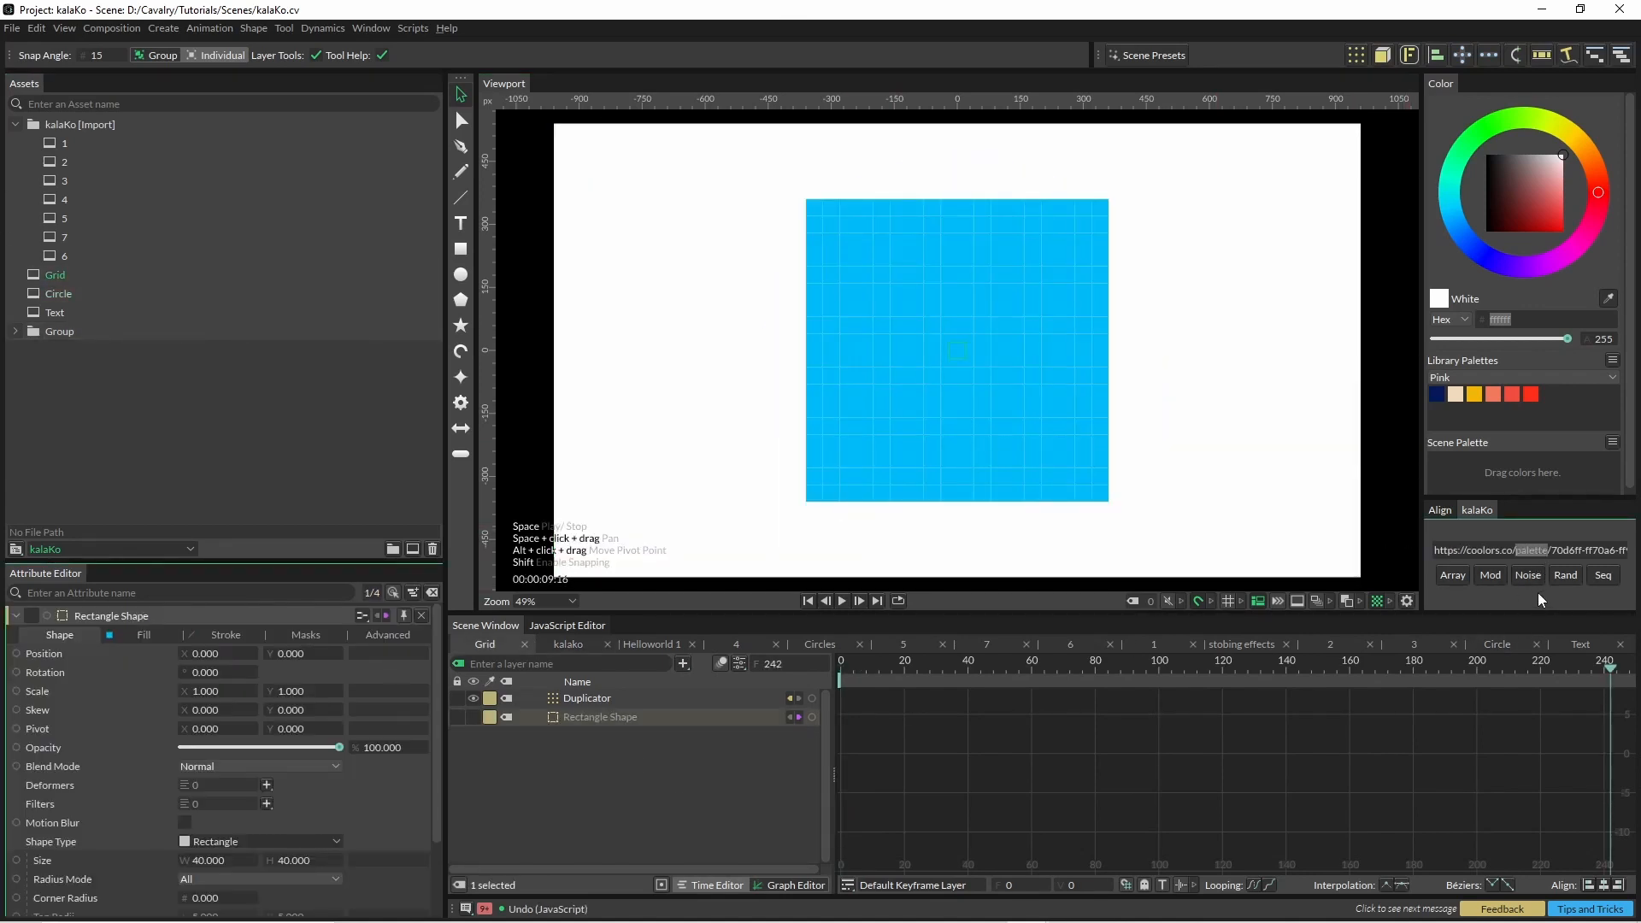
{"action": "left_click", "coordinate": [1534, 578]}
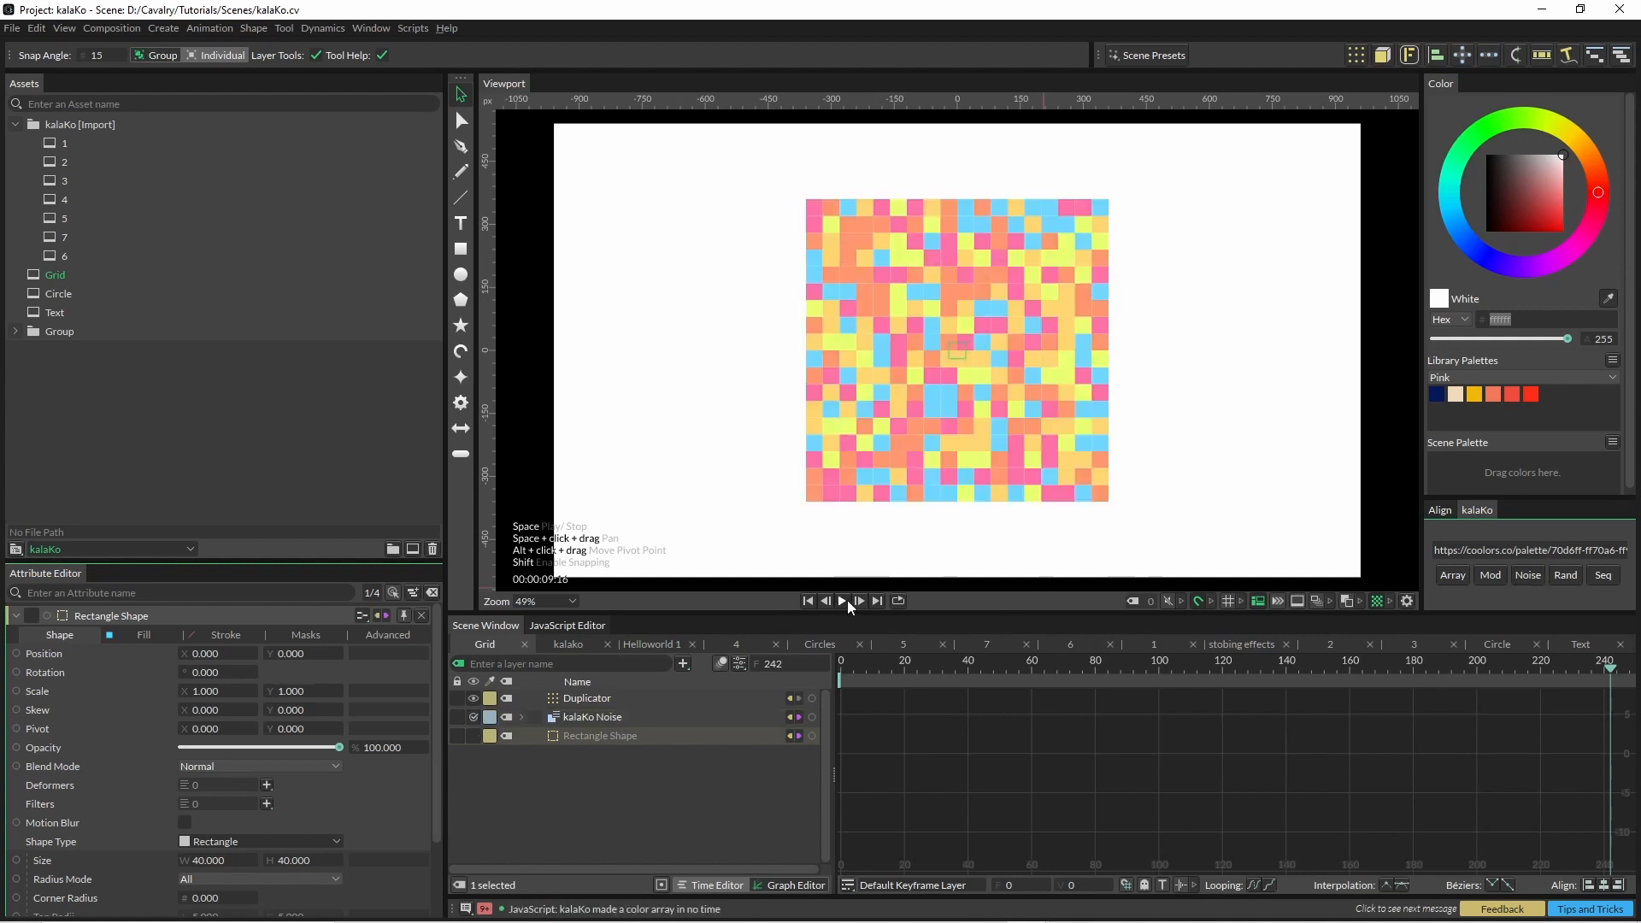
{"action": "left_click", "coordinate": [841, 601]}
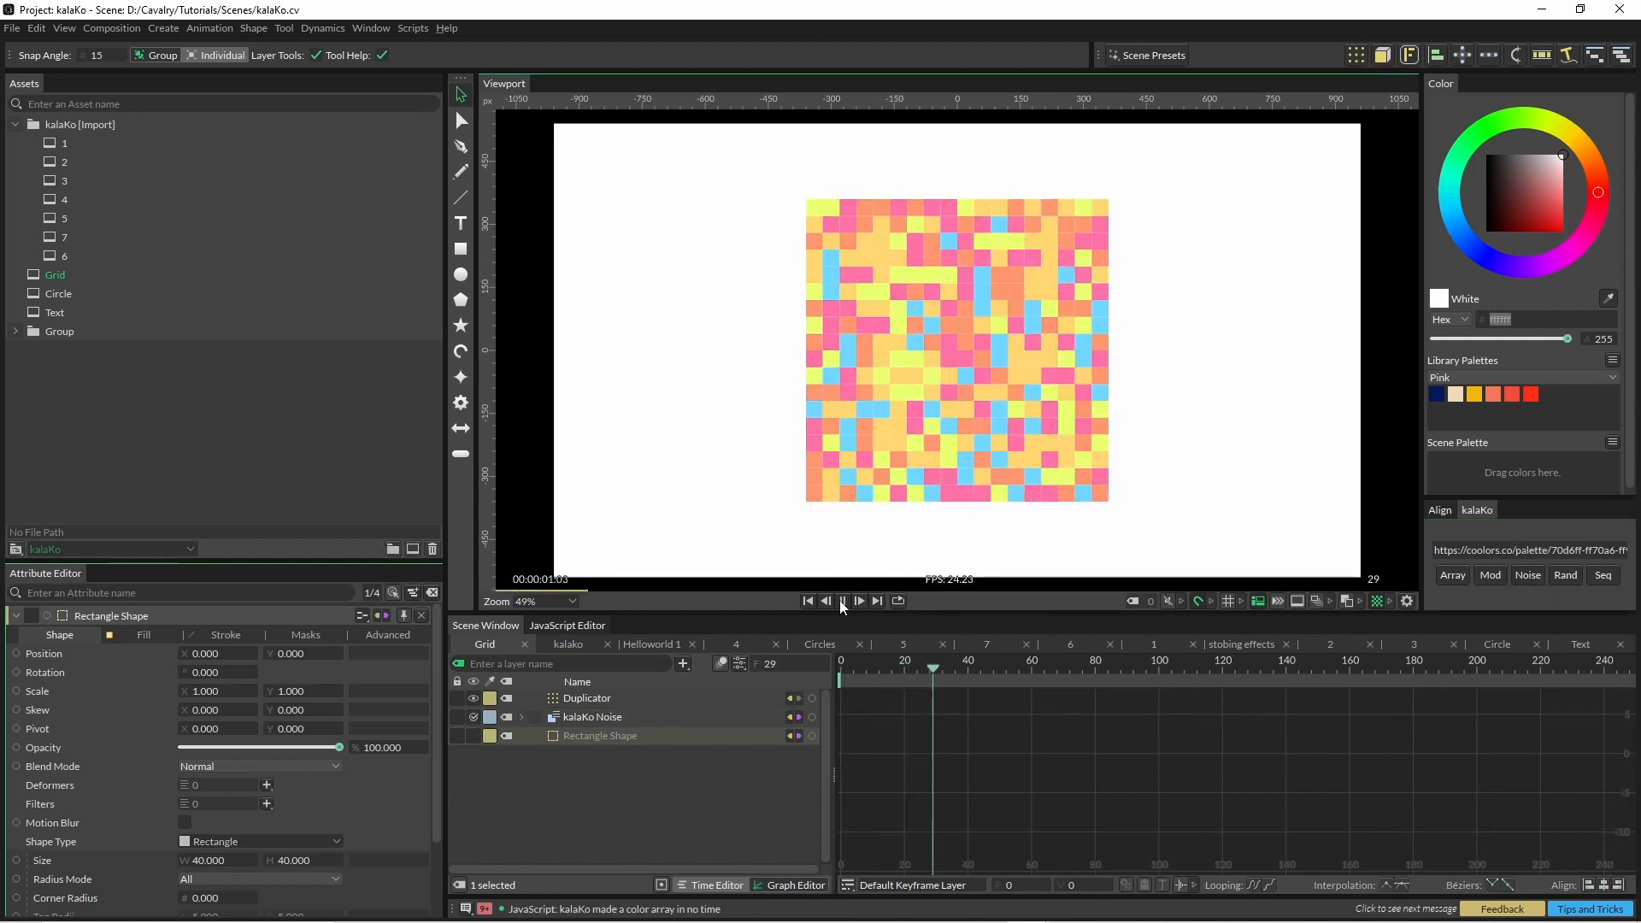
{"action": "left_click", "coordinate": [841, 601]}
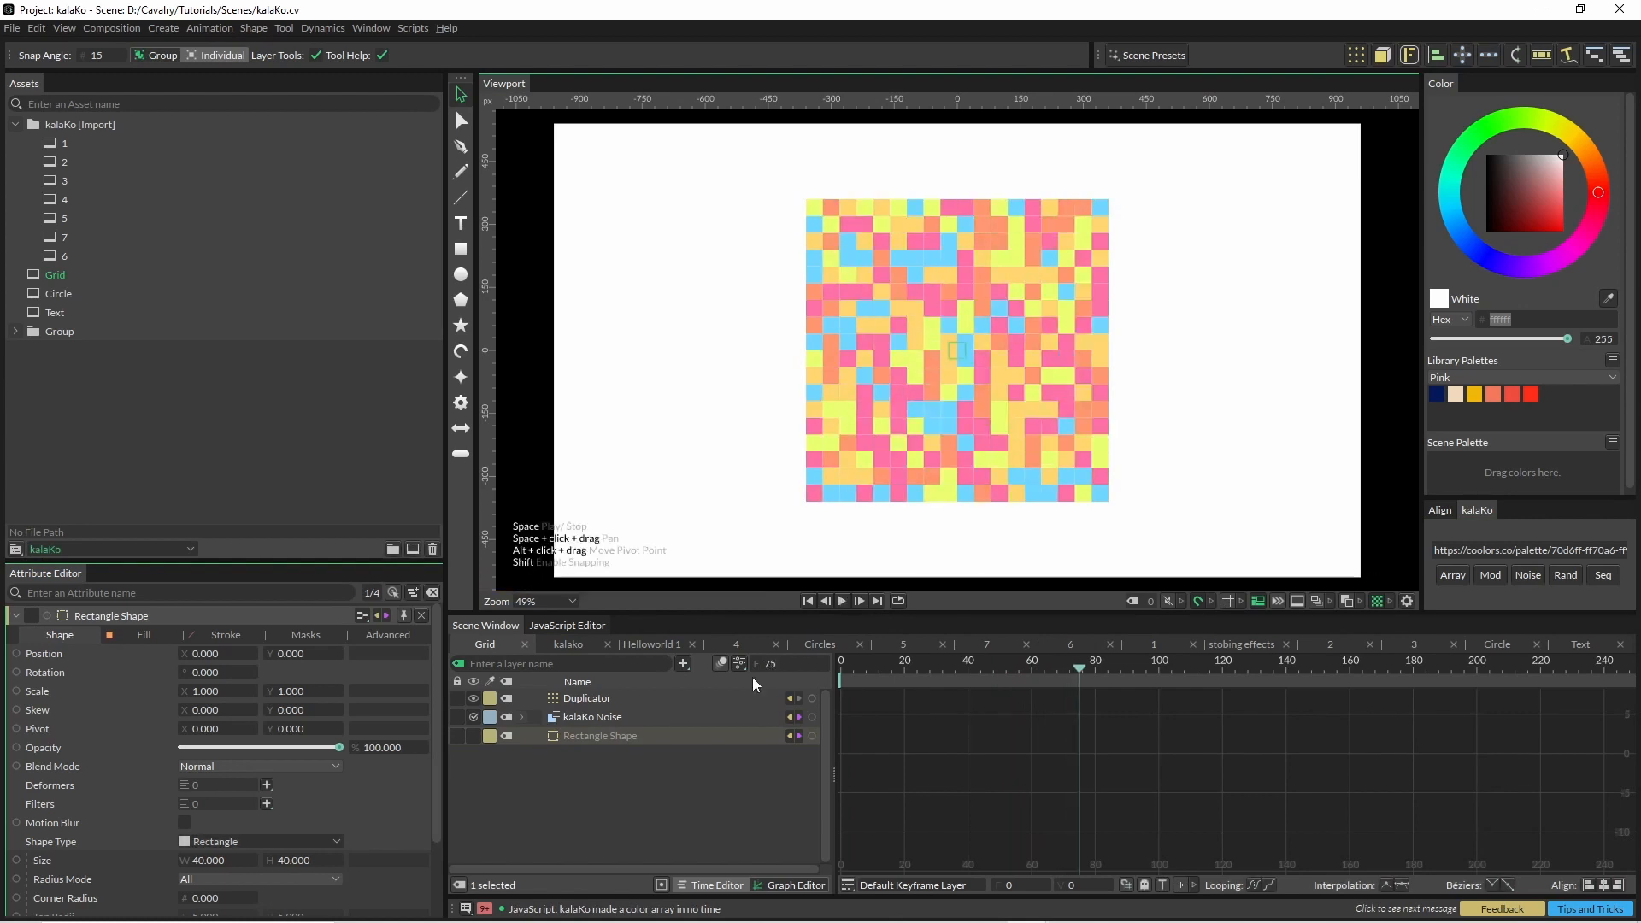
Step: Set the Offset of the kalaKo_Noise layer under kalaKo Noise to 3 and preview the animation
{"action": "left_click", "coordinate": [520, 717]}
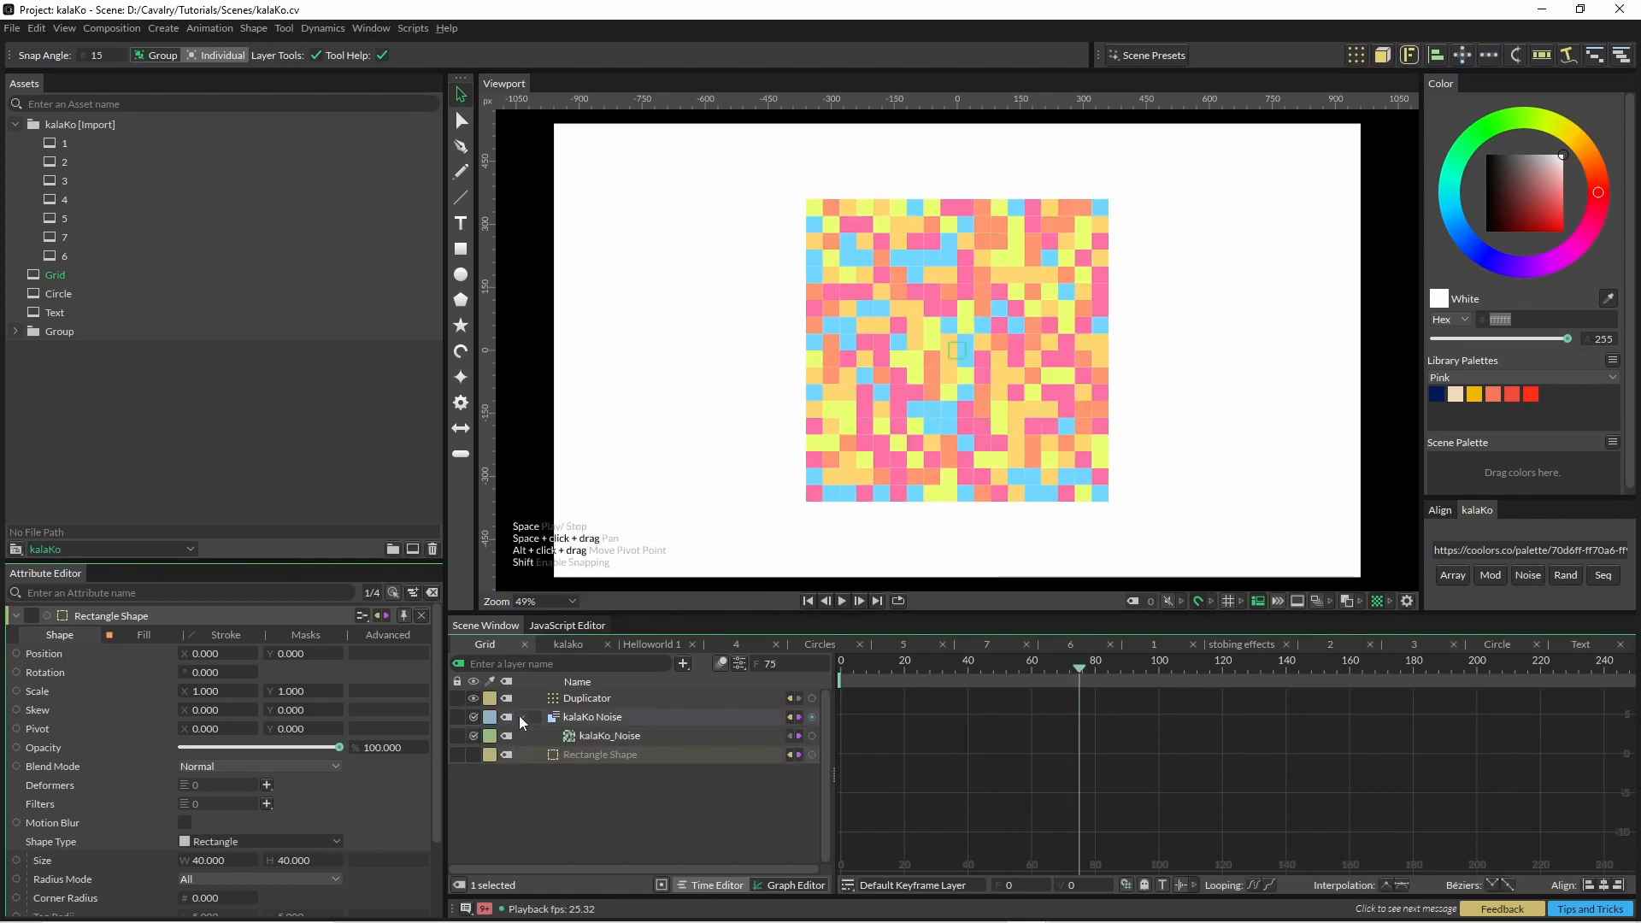
{"action": "left_click", "coordinate": [603, 733]}
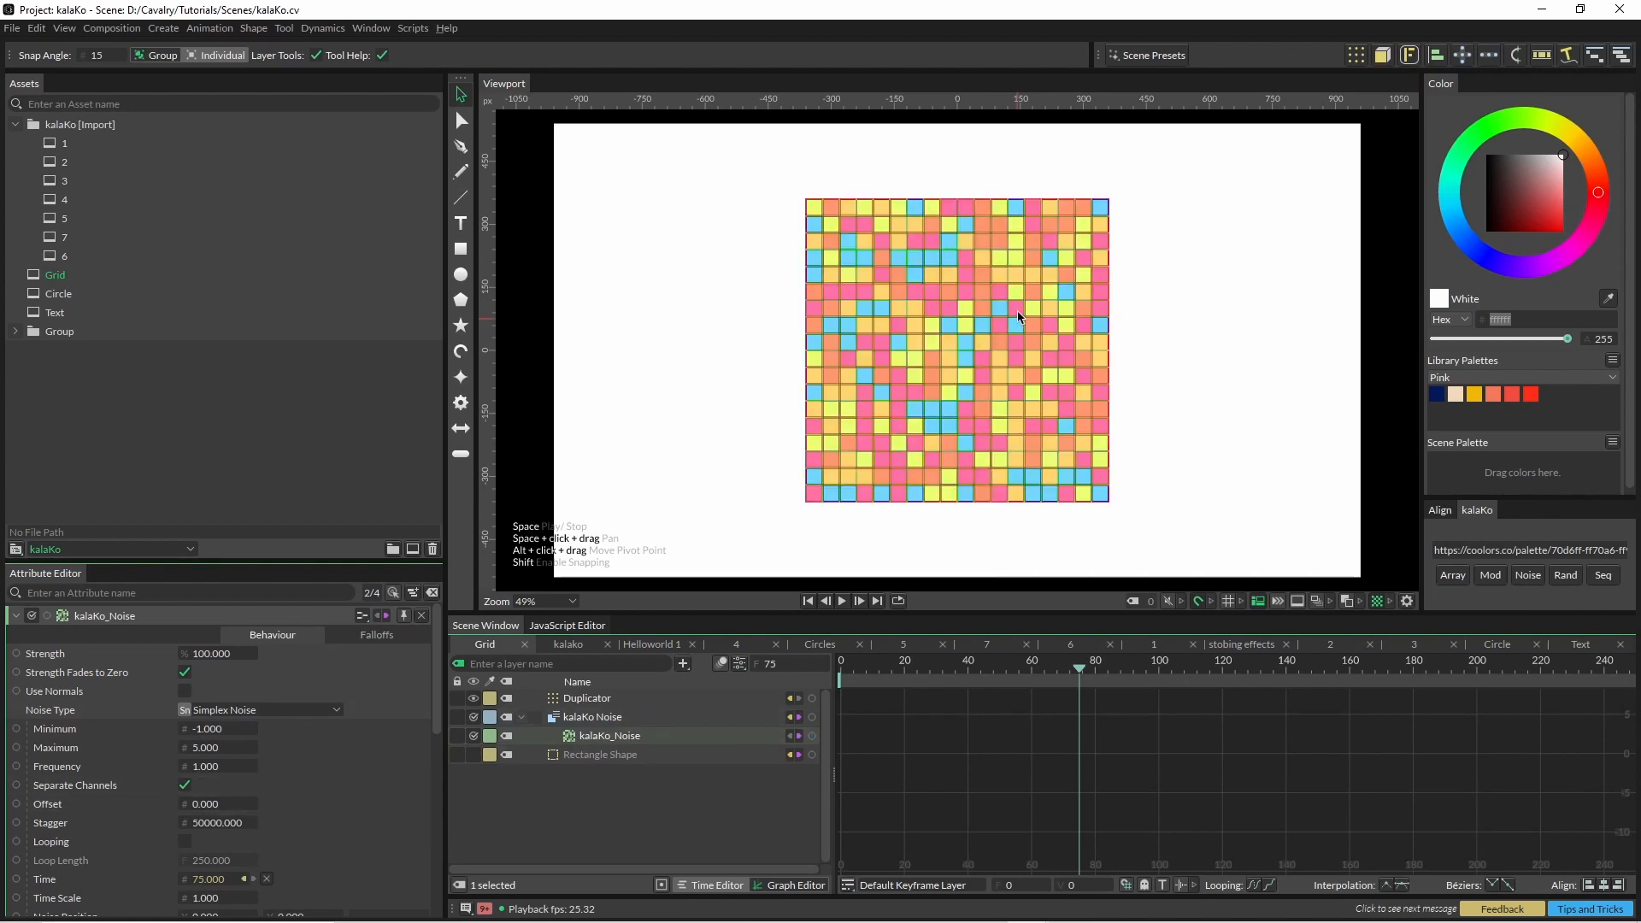
{"action": "left_click", "coordinate": [199, 804]}
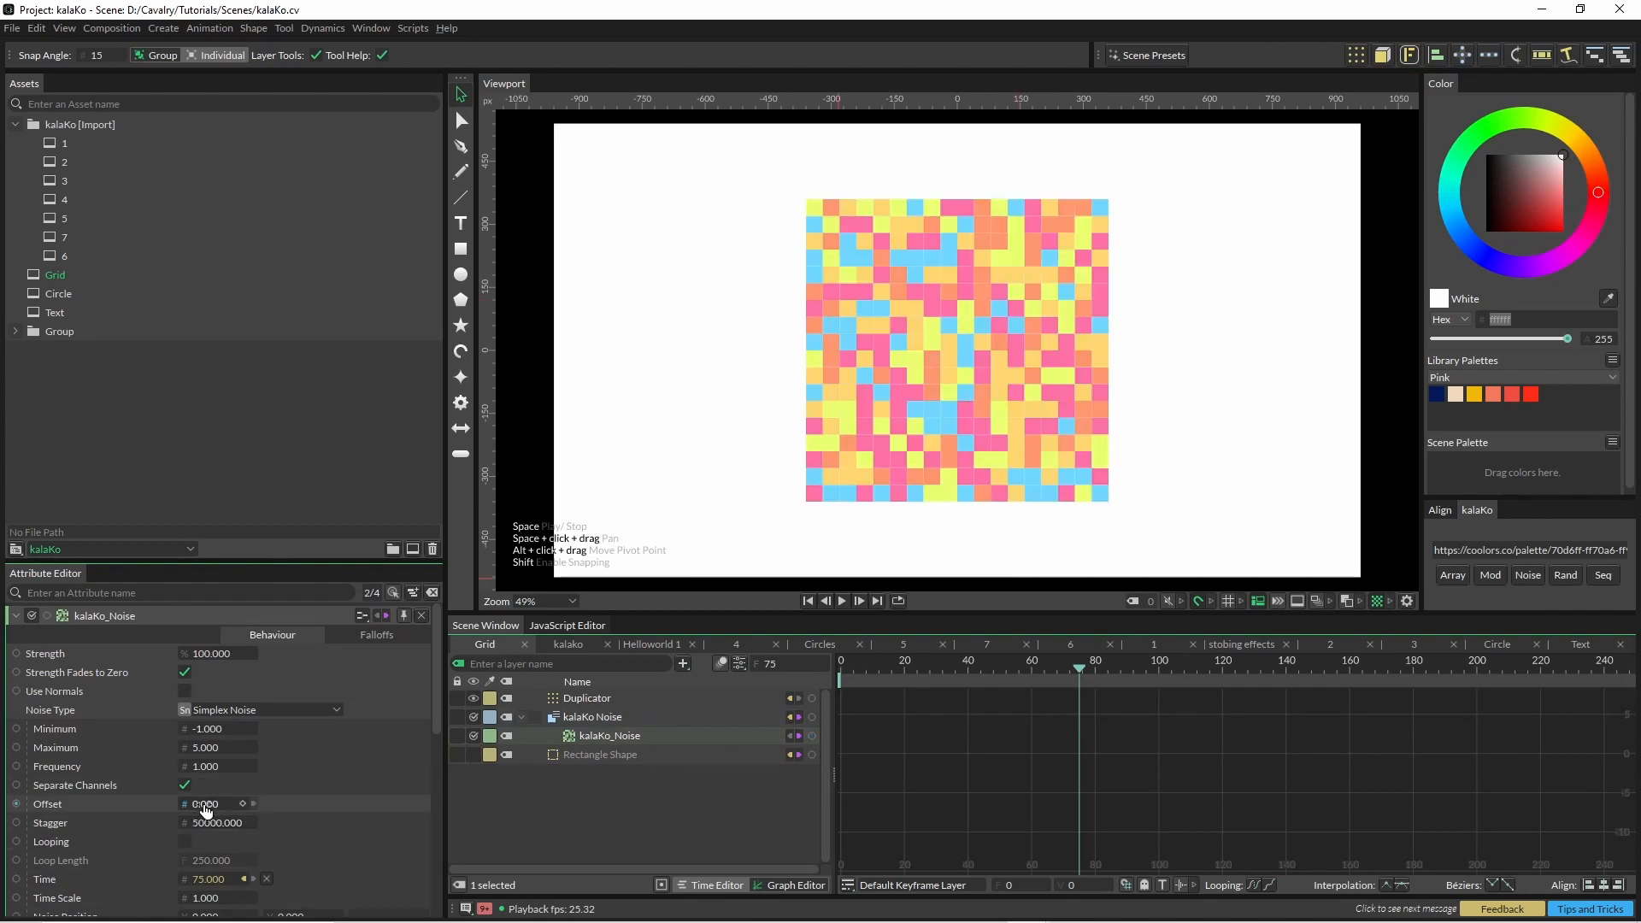
{"action": "type", "text": "6"}
{"action": "key", "text": "Return"}
{"action": "left_click_drag", "start_coordinate": [205, 804], "coordinate": [188, 804]}
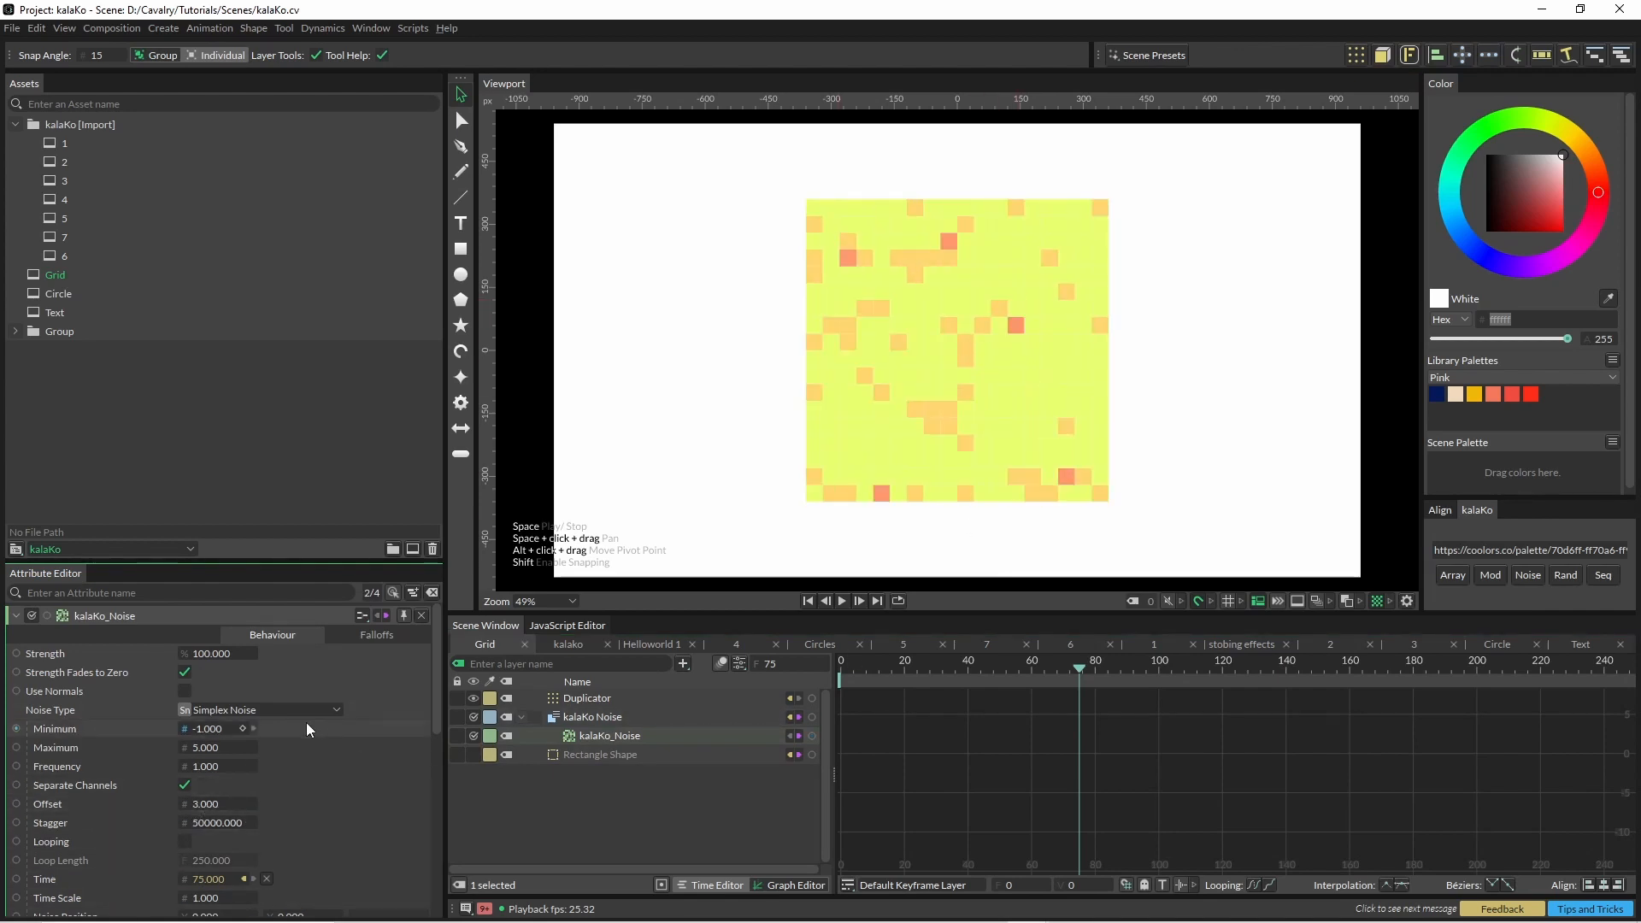
{"action": "left_click", "coordinate": [841, 601]}
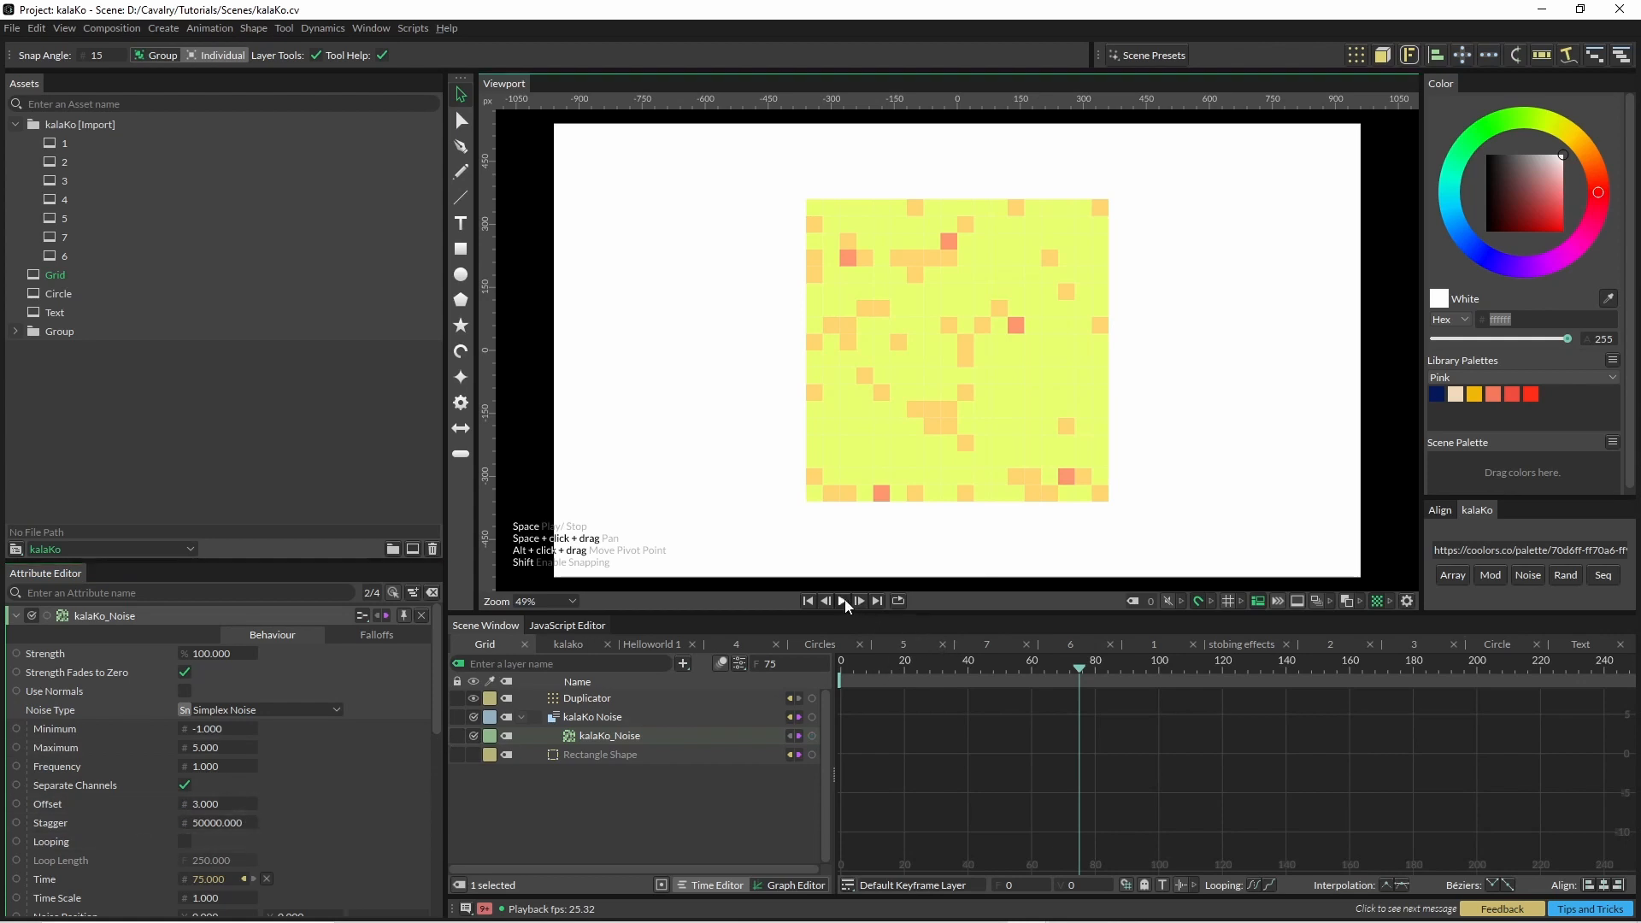
Step: Add an Oscillator behaviour to the kalaKo_Noise Offset and preview the animation
{"action": "right_click", "coordinate": [77, 802]}
{"action": "mouse_move", "coordinate": [244, 624]}
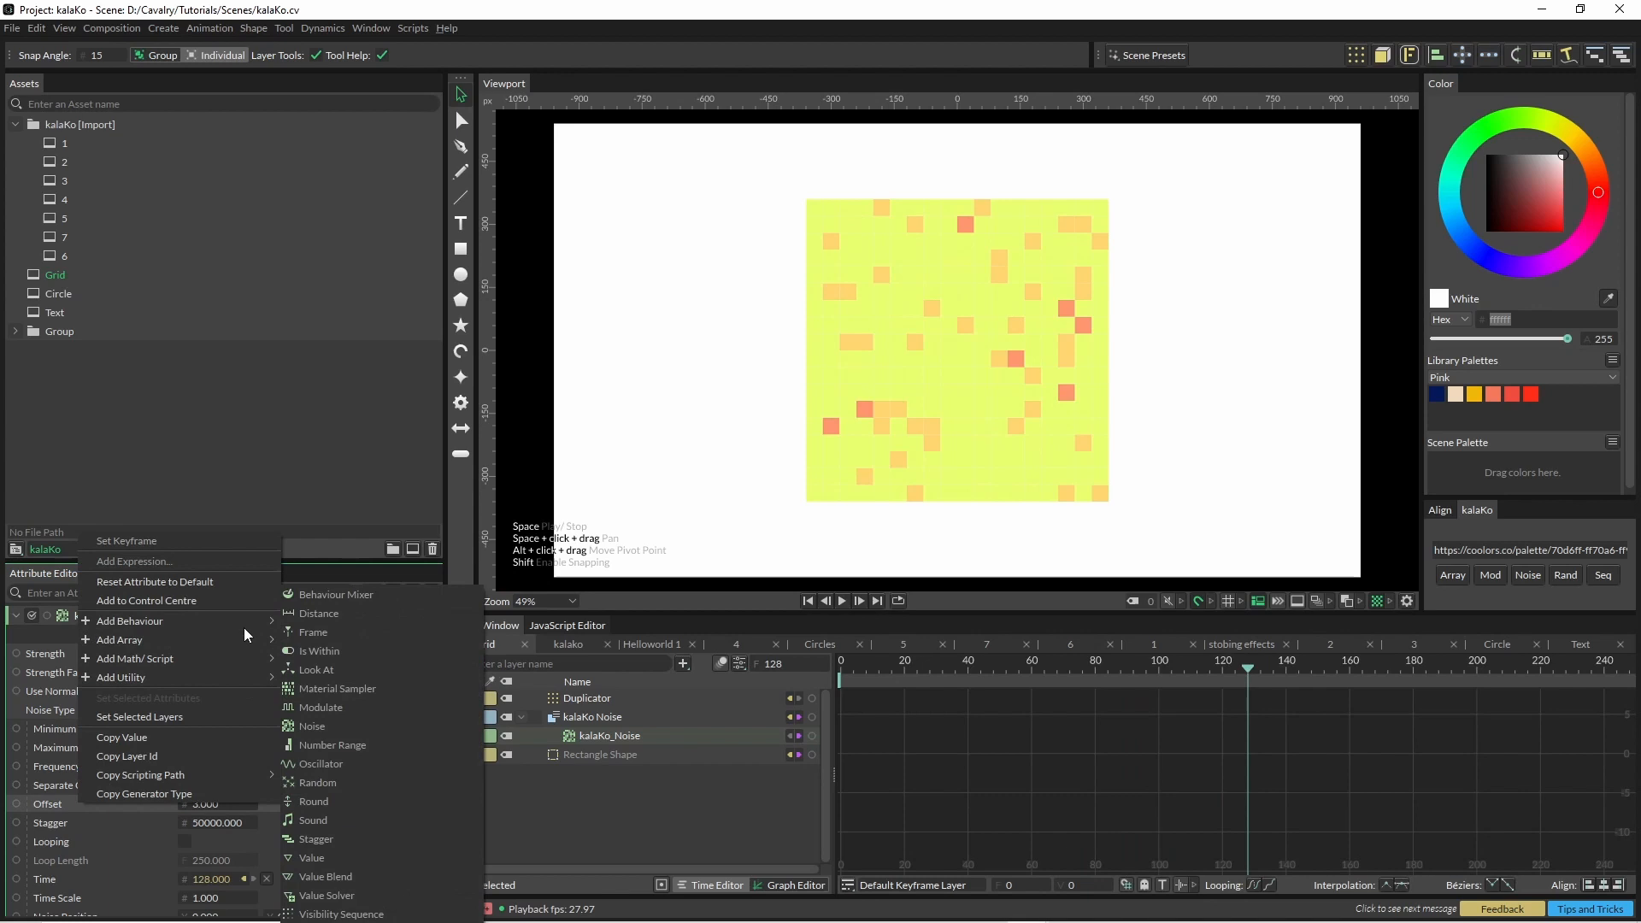
{"action": "left_click", "coordinate": [352, 764]}
{"action": "left_click", "coordinate": [844, 601]}
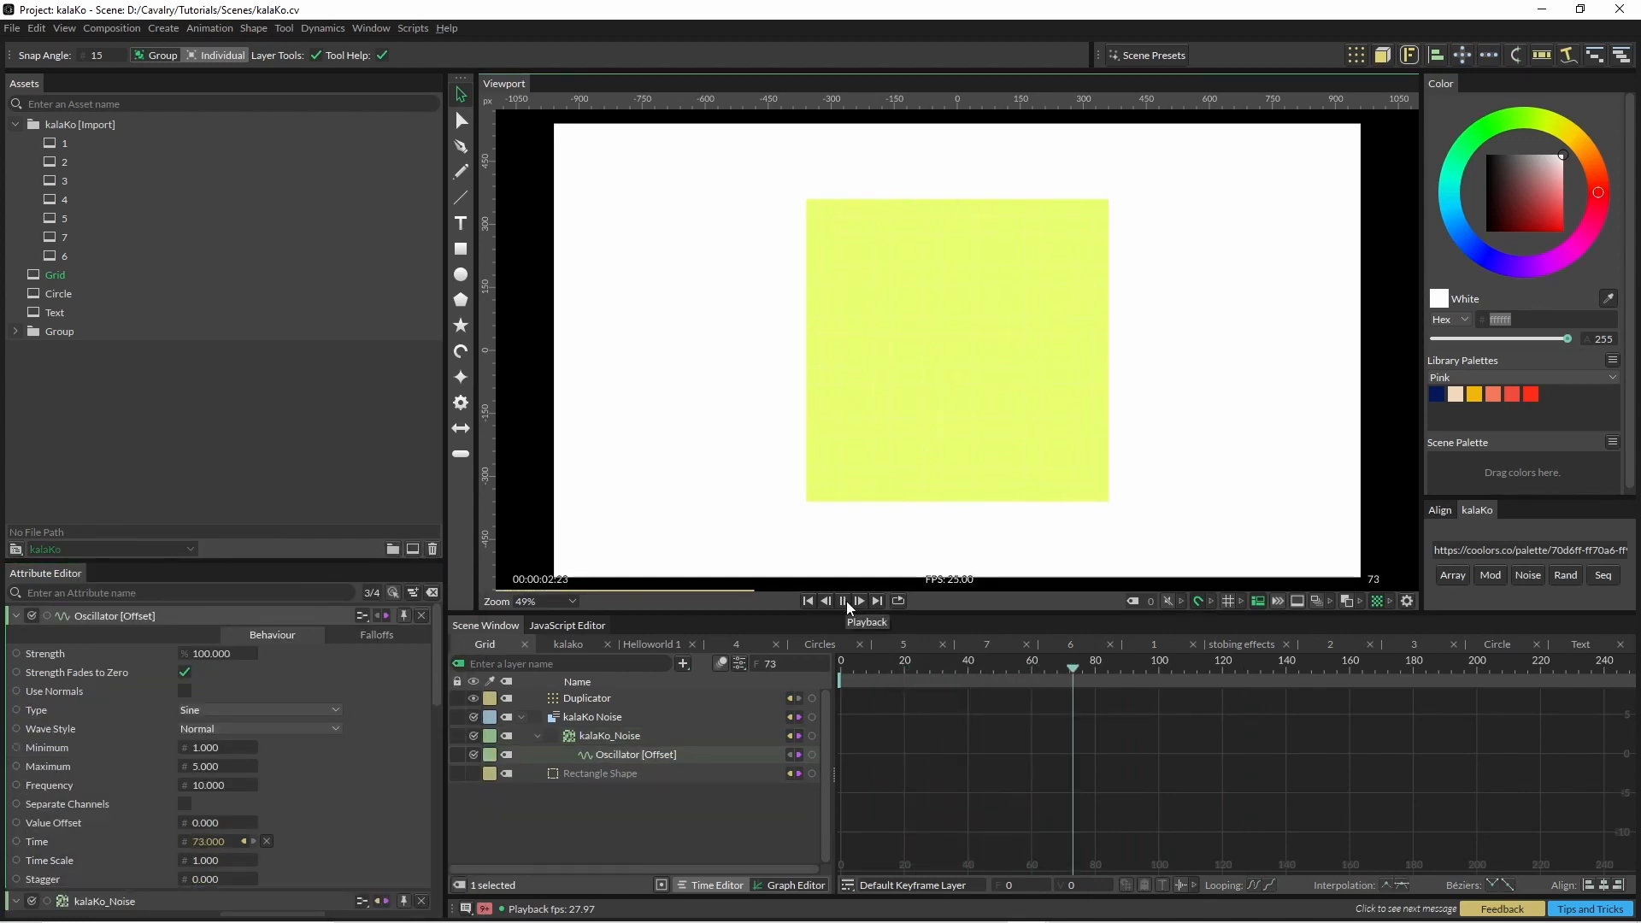
{"action": "left_click", "coordinate": [844, 602]}
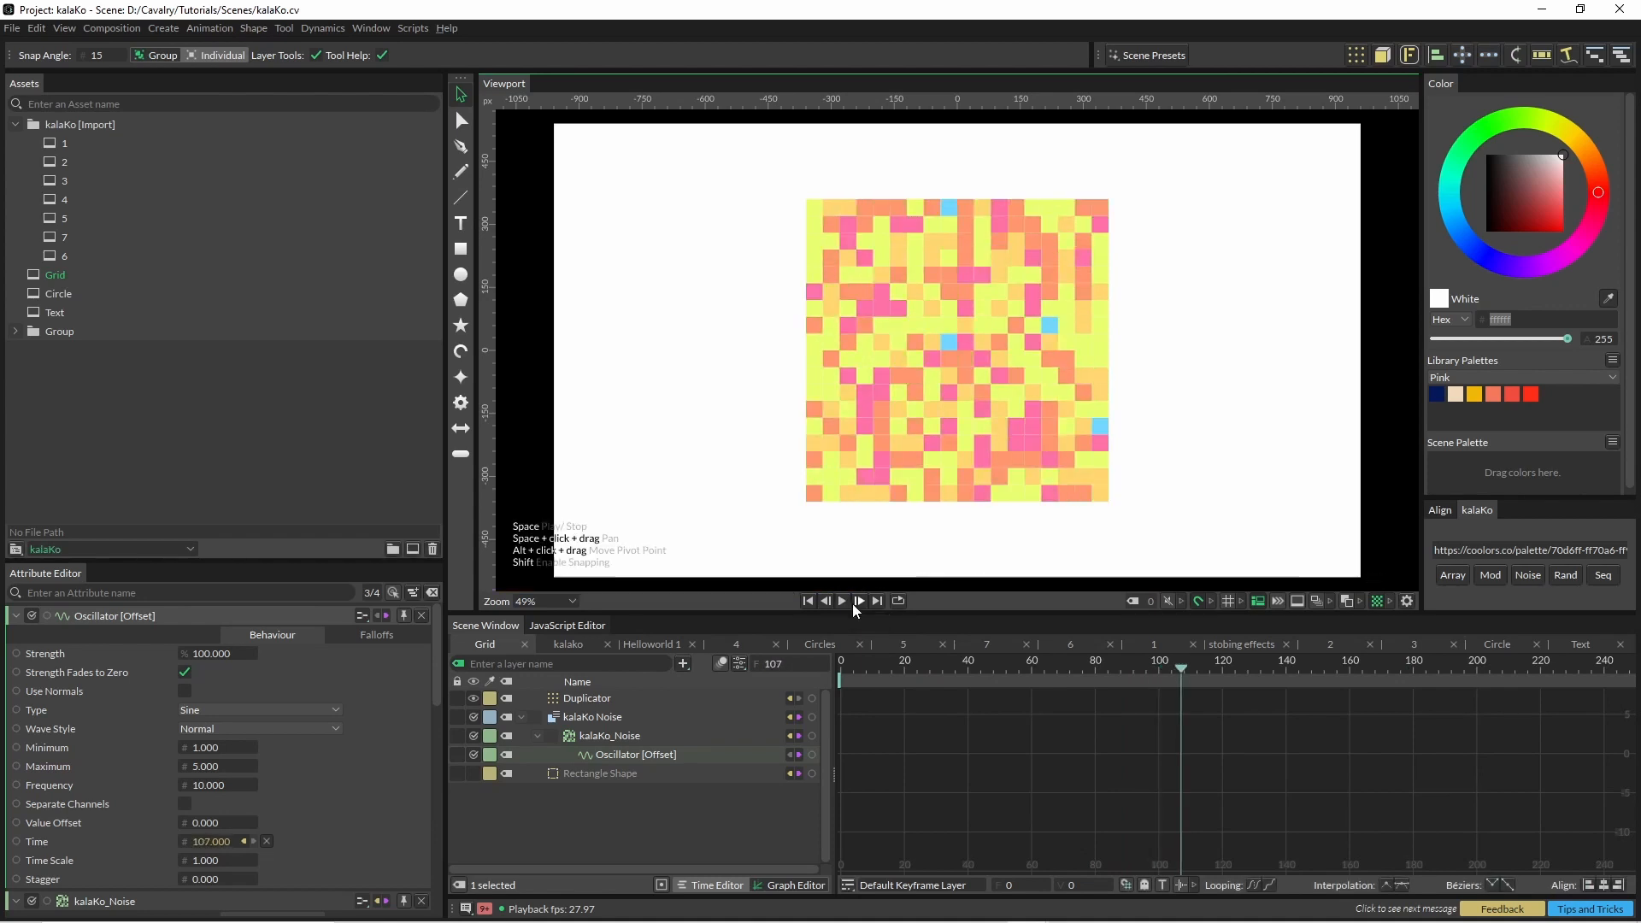
Step: Create a colour array from the Pink library palette, connect it to colour 3 of kalaKo Noise and preview the animation
{"action": "left_click", "coordinate": [594, 717]}
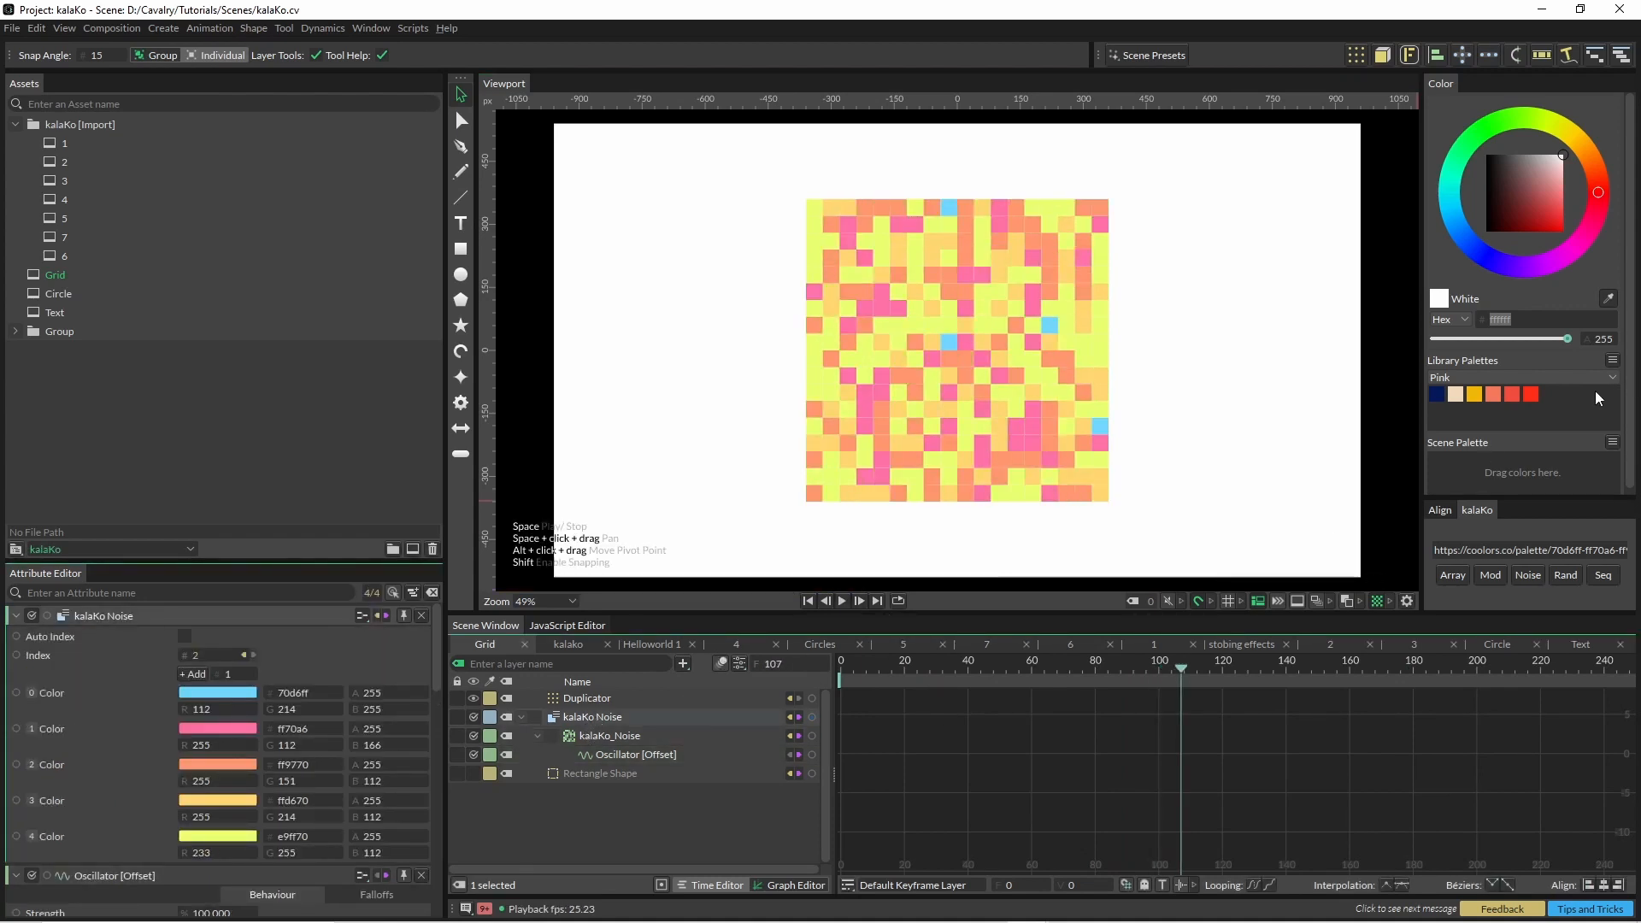
{"action": "left_click", "coordinate": [1613, 362]}
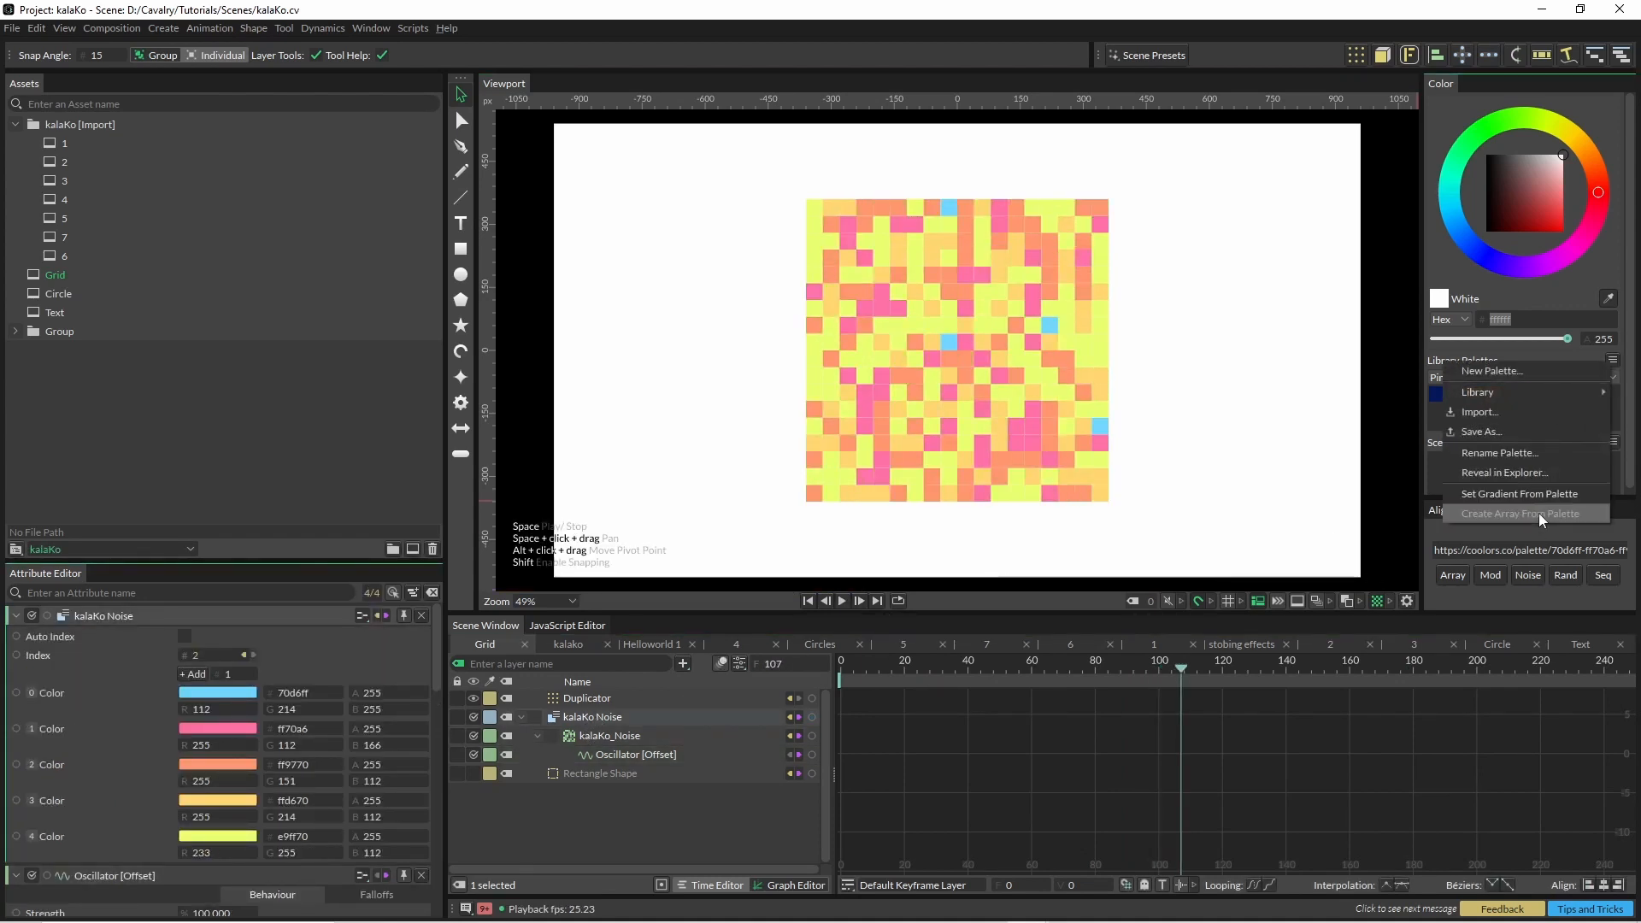
{"action": "left_click", "coordinate": [1539, 513]}
{"action": "left_click_drag", "start_coordinate": [813, 699], "coordinate": [223, 802]}
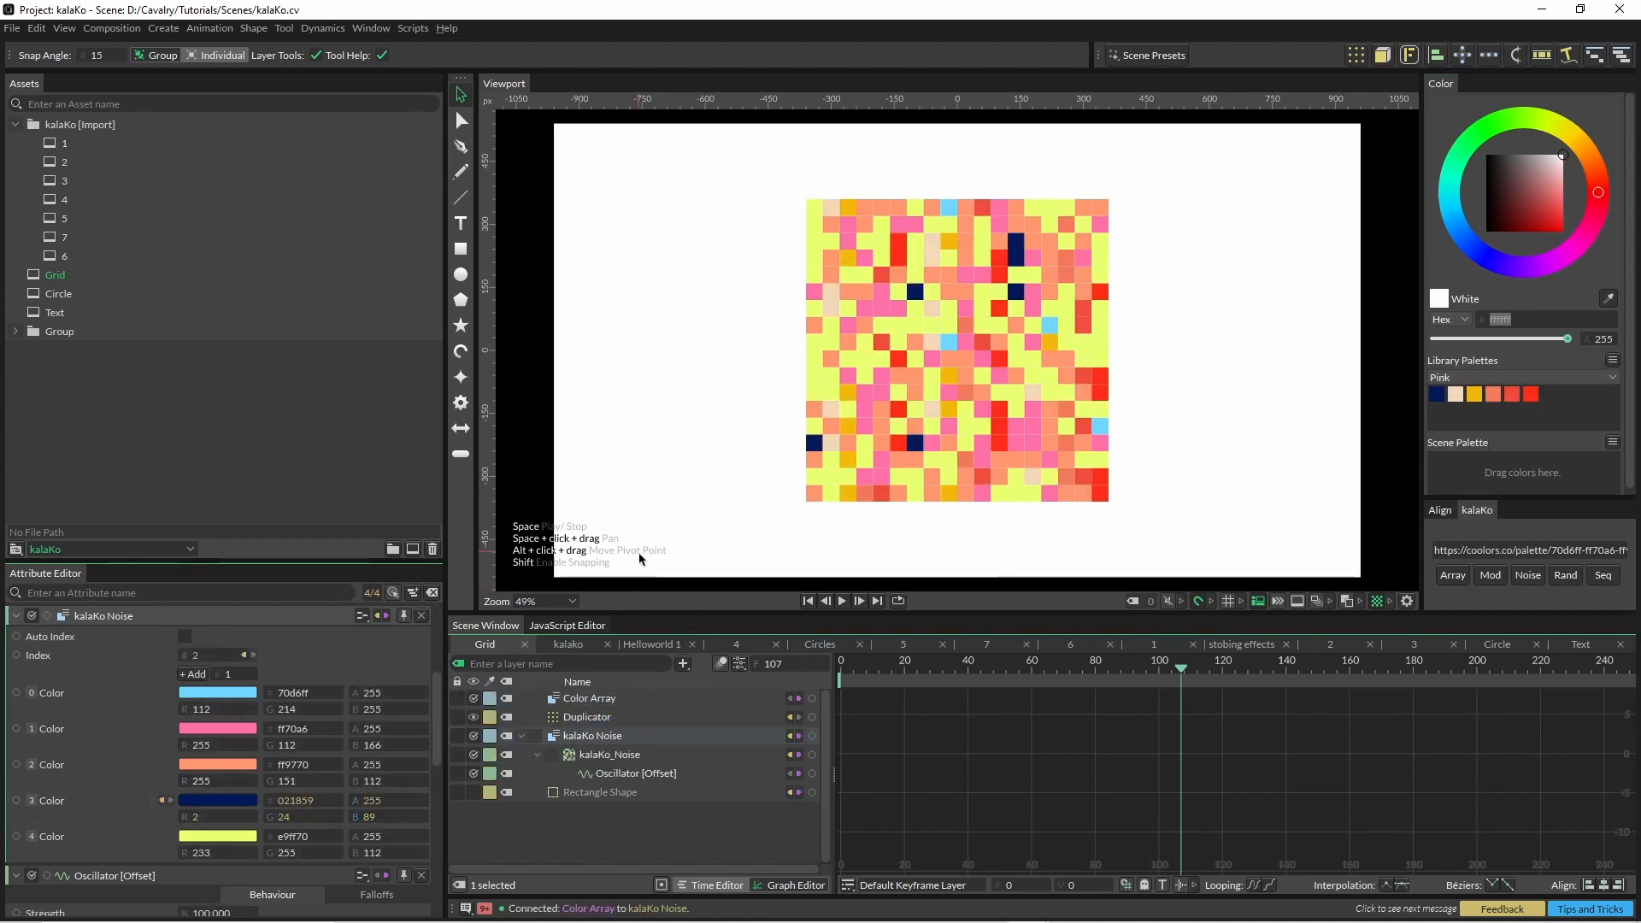
{"action": "key", "text": "space"}
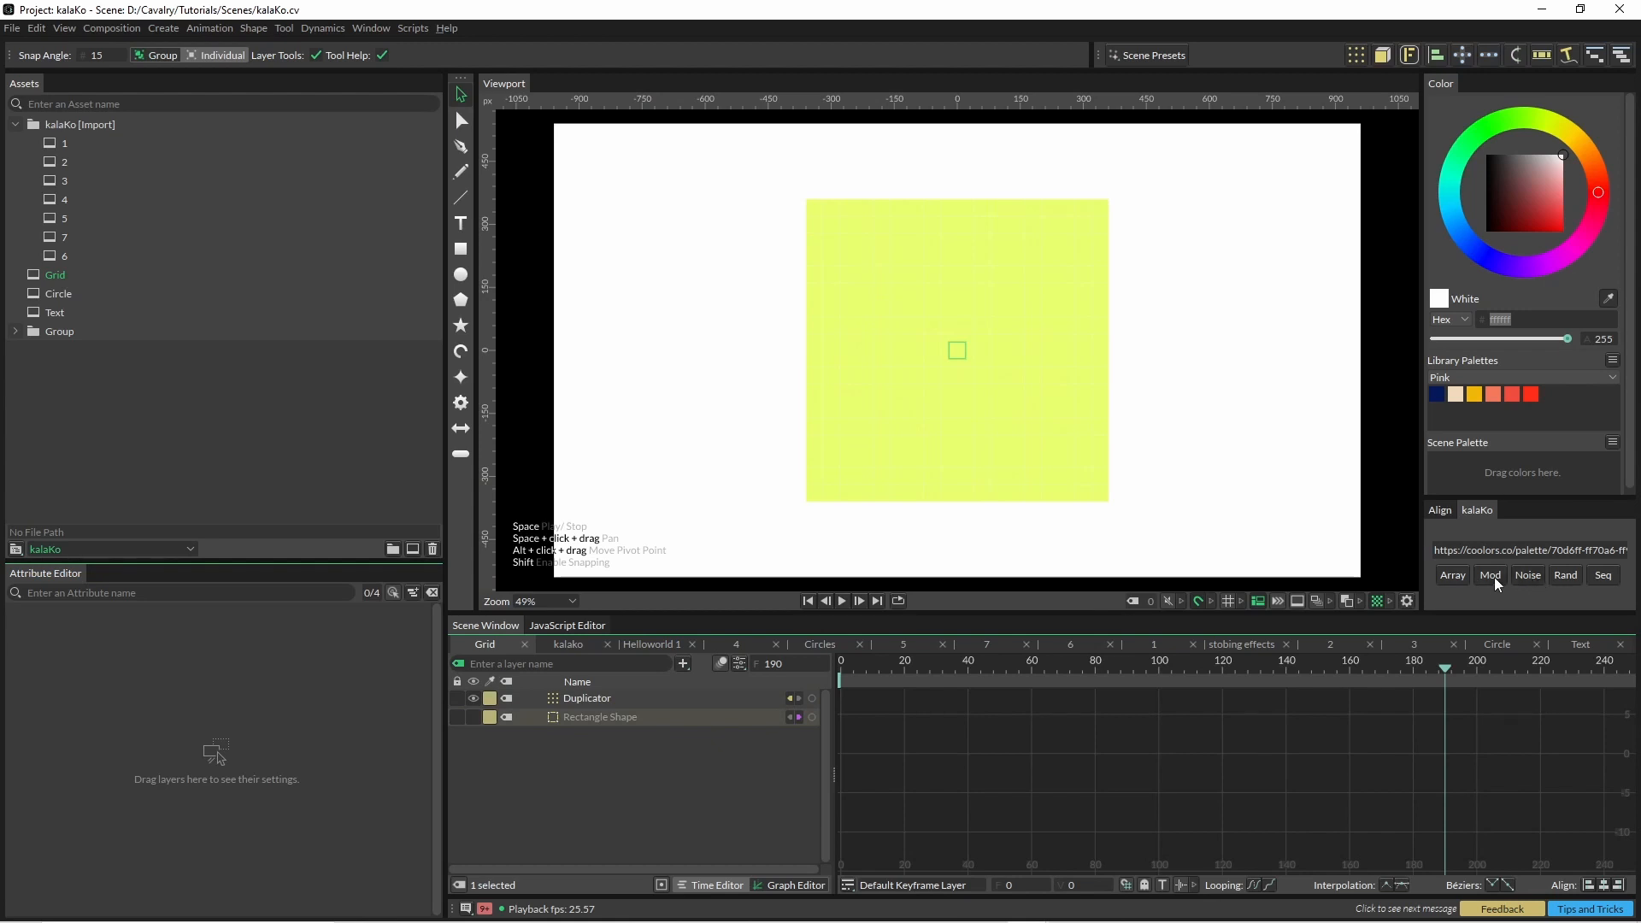
Step: Apply the palette to the Rectangle Shape as a Modulate colour array and show its kalaKo_Frame and kalaKo_Modulate attributes
{"action": "left_click", "coordinate": [1491, 577]}
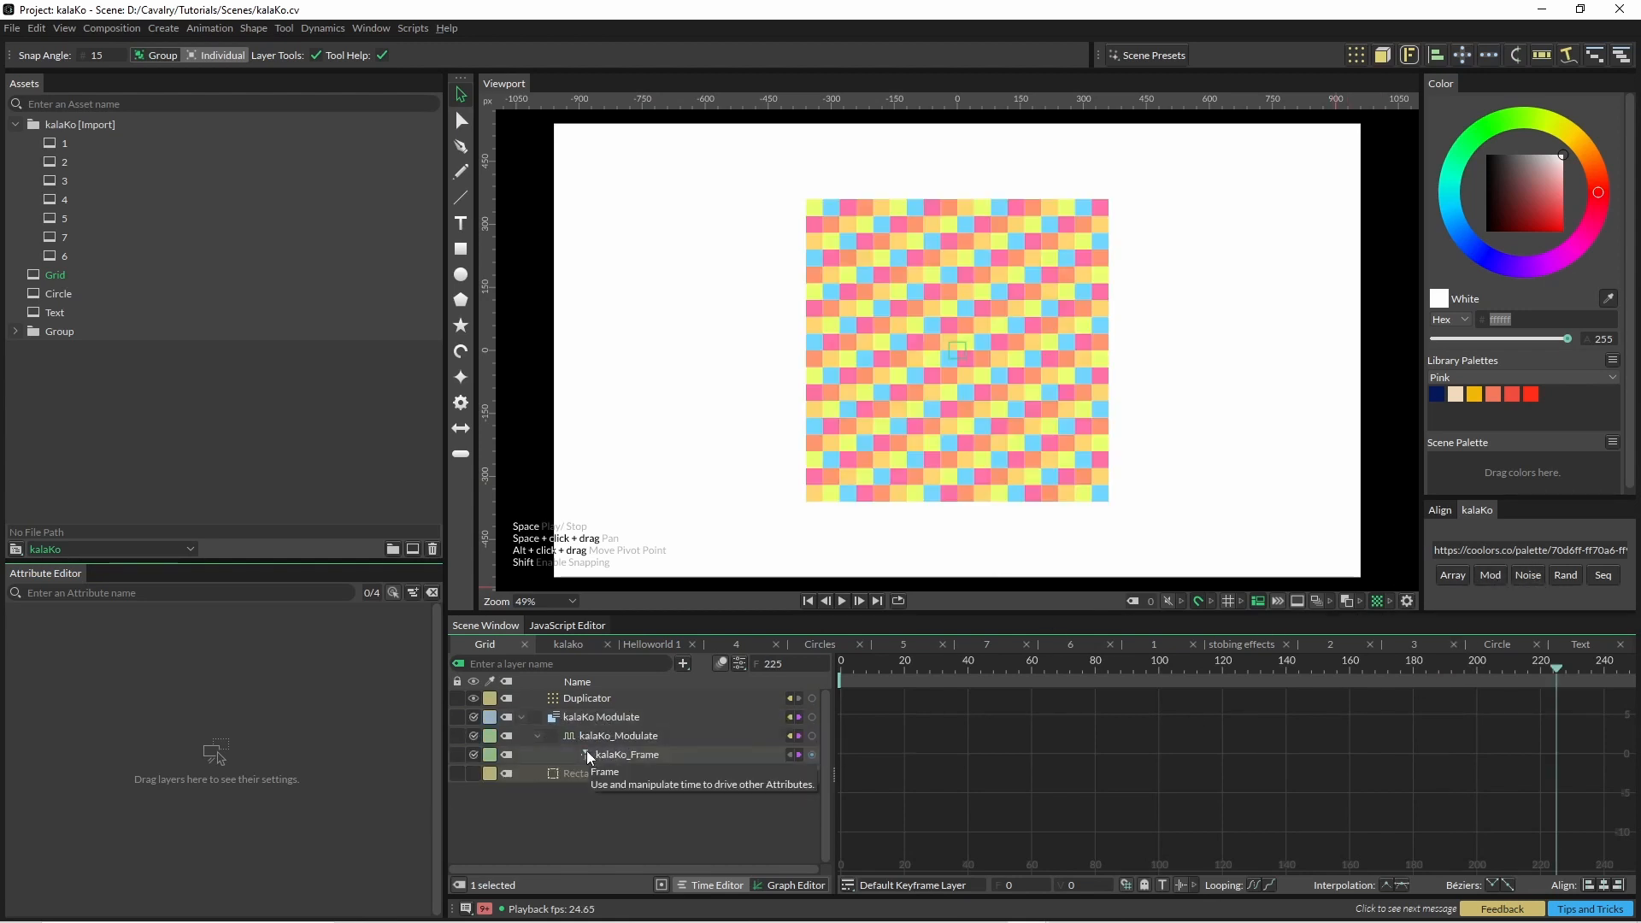
{"action": "left_click", "coordinate": [632, 756]}
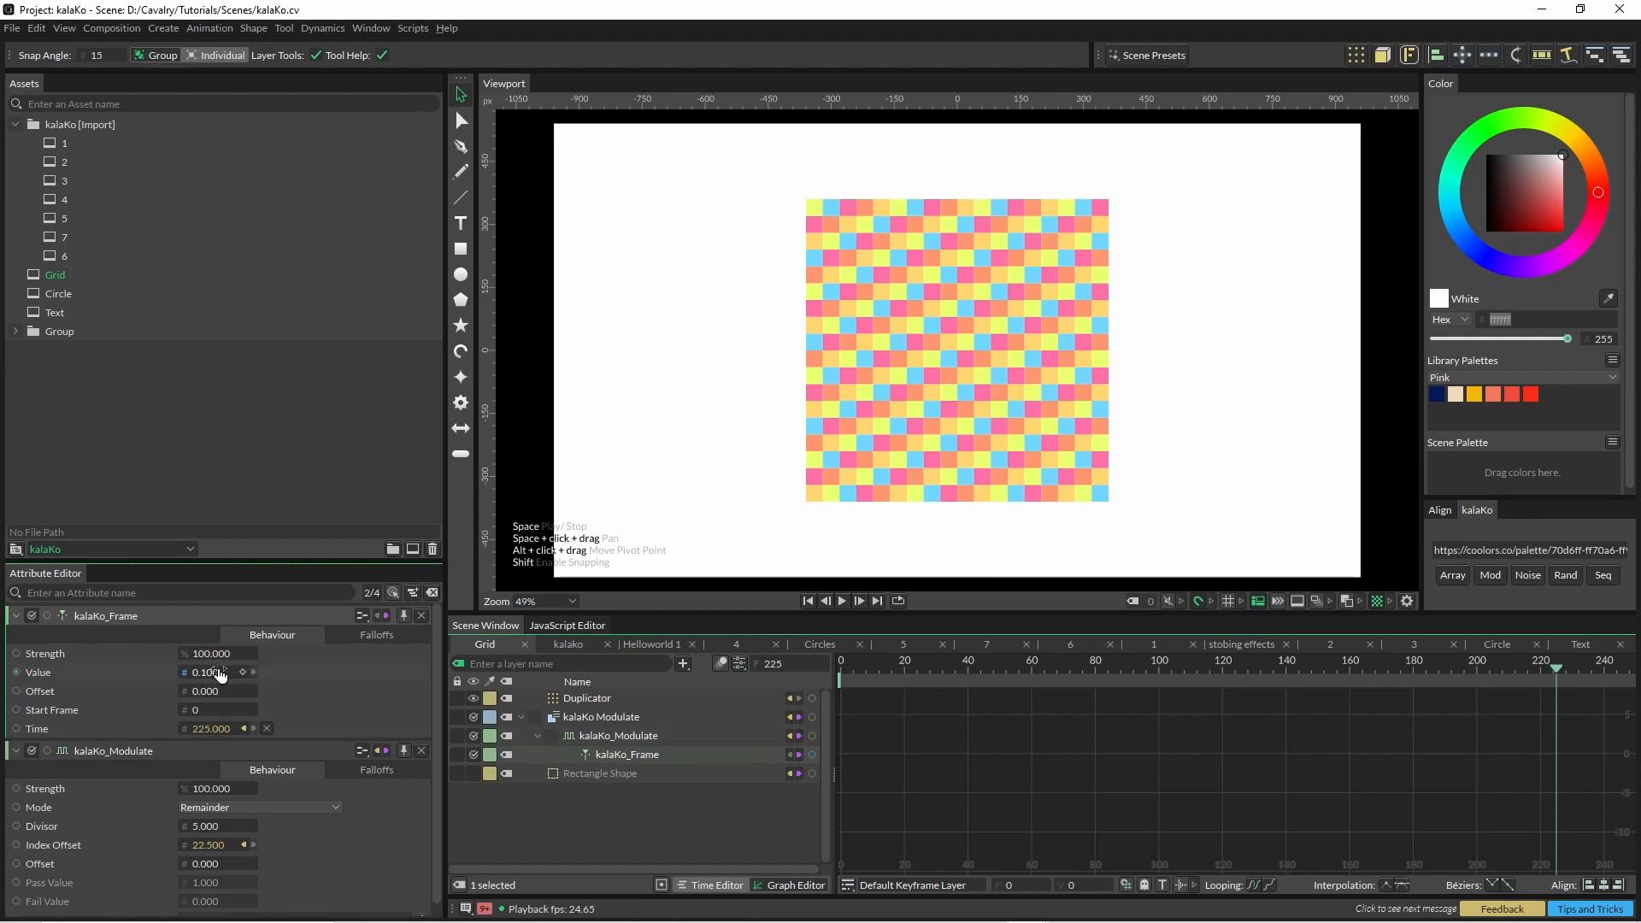
{"action": "left_click", "coordinate": [665, 737]}
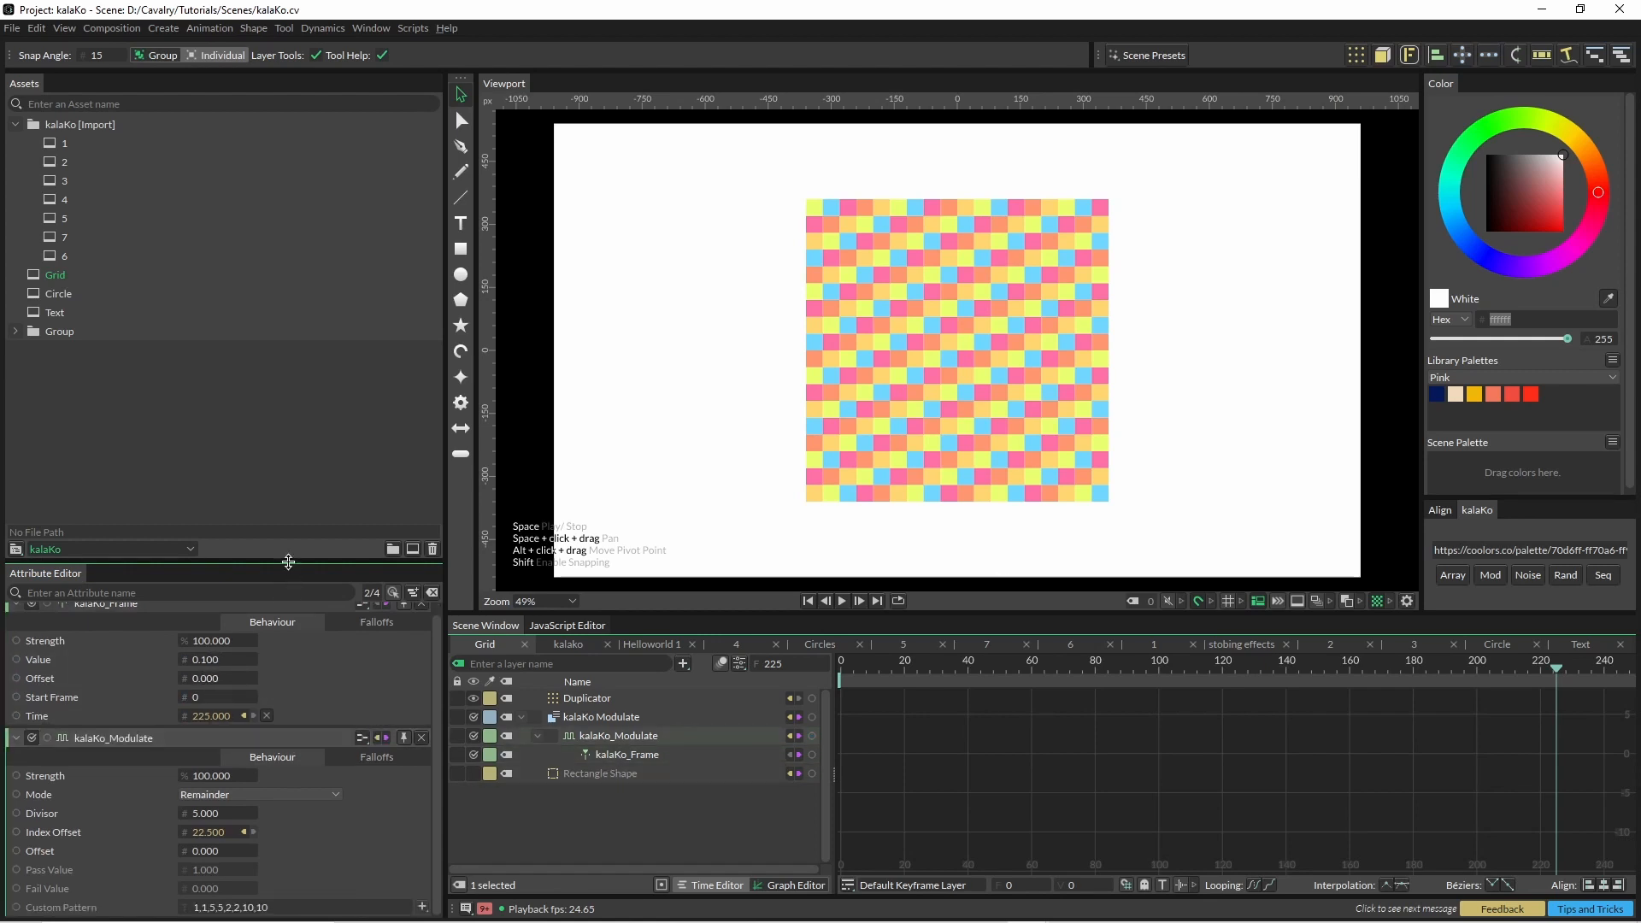
Step: Try shifting the kalaKo_Modulate Offset to about -3.12 and undo the change
{"action": "left_click_drag", "start_coordinate": [288, 562], "coordinate": [287, 308]}
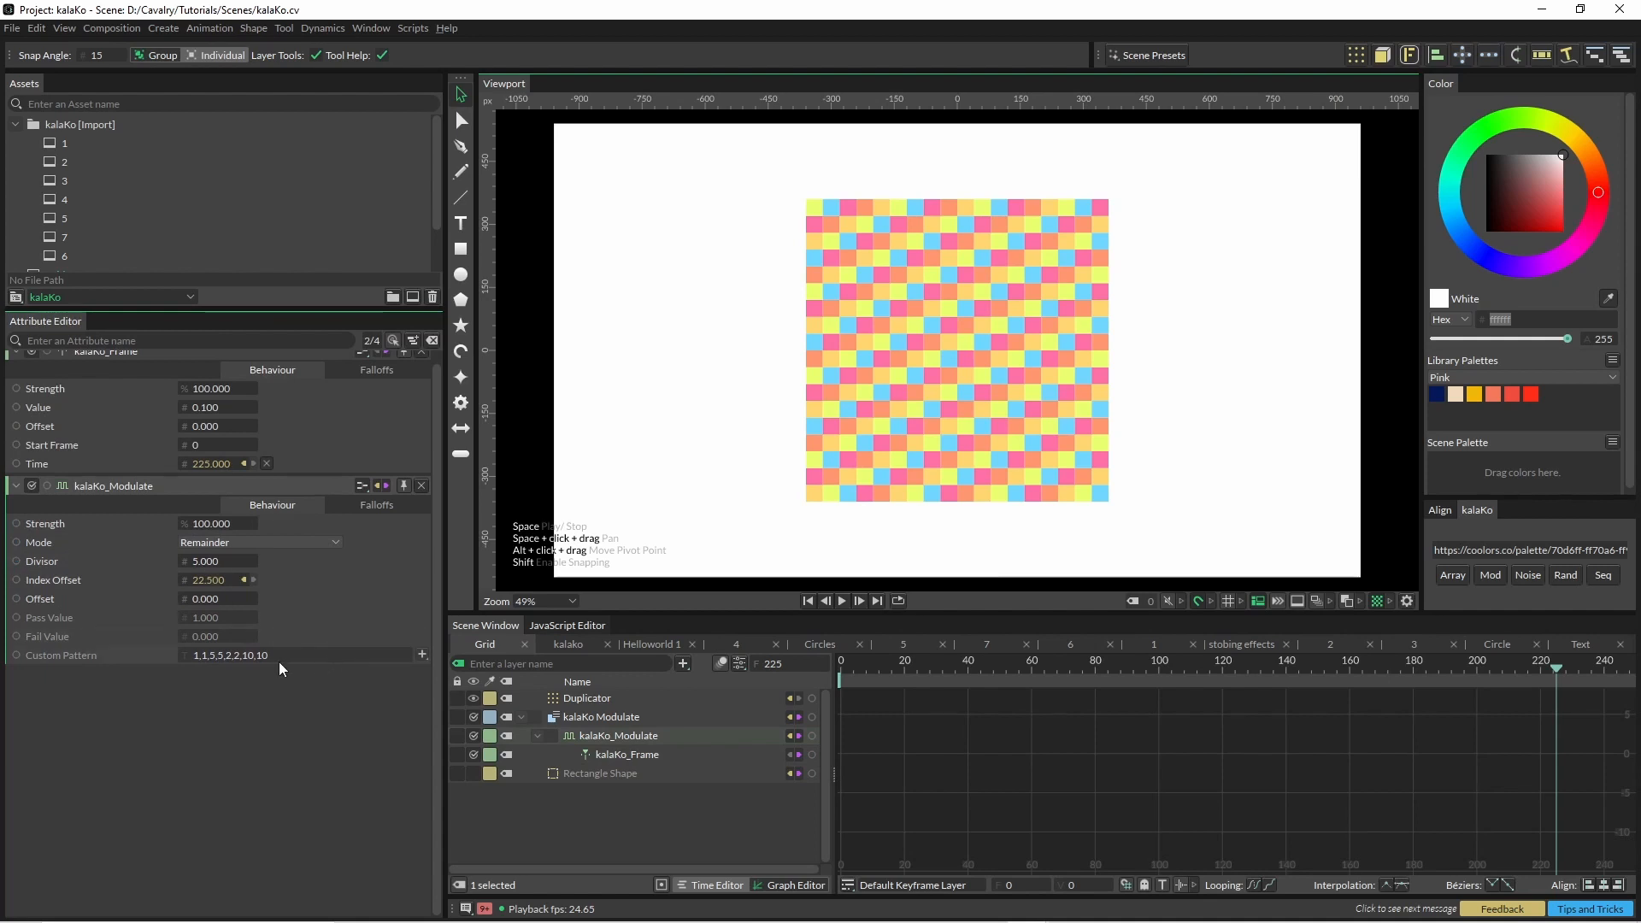
{"action": "left_click_drag", "start_coordinate": [184, 599], "coordinate": [103, 600]}
{"action": "key", "text": "ctrl+z"}
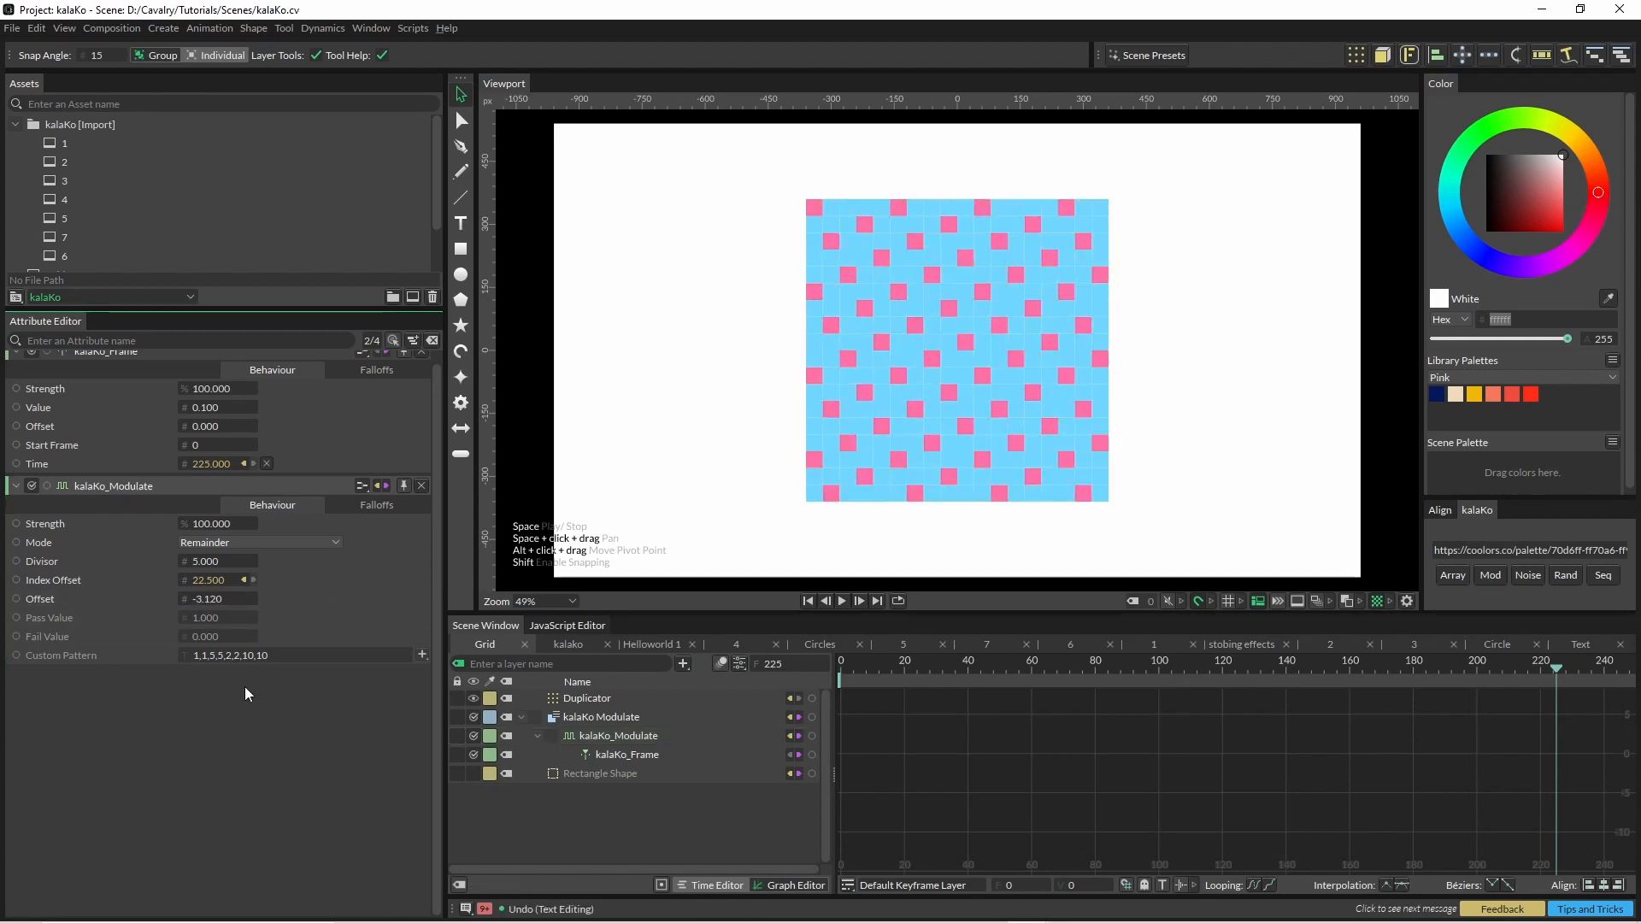
Step: Switch the kalaKo_Modulate mode to Custom Pattern and set the pattern to 1,1,2,2,2,2,5,3,2,2
{"action": "left_click", "coordinate": [268, 541]}
{"action": "left_click", "coordinate": [234, 588]}
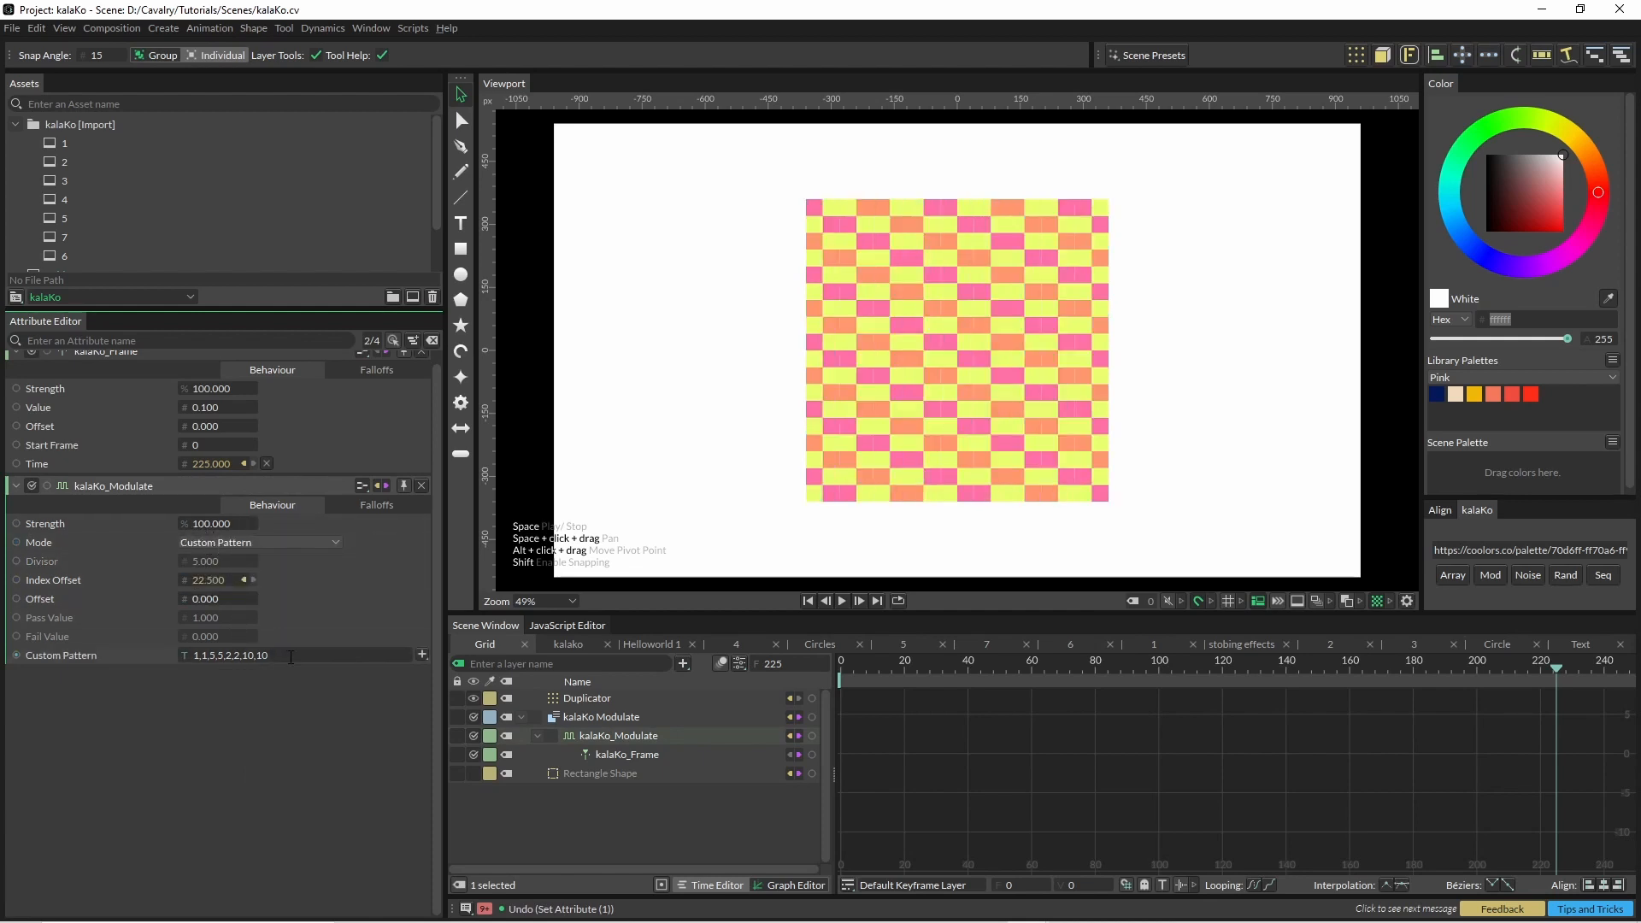
{"action": "left_click_drag", "start_coordinate": [269, 656], "coordinate": [209, 657]}
{"action": "type", "text": "2,2,2,2"}
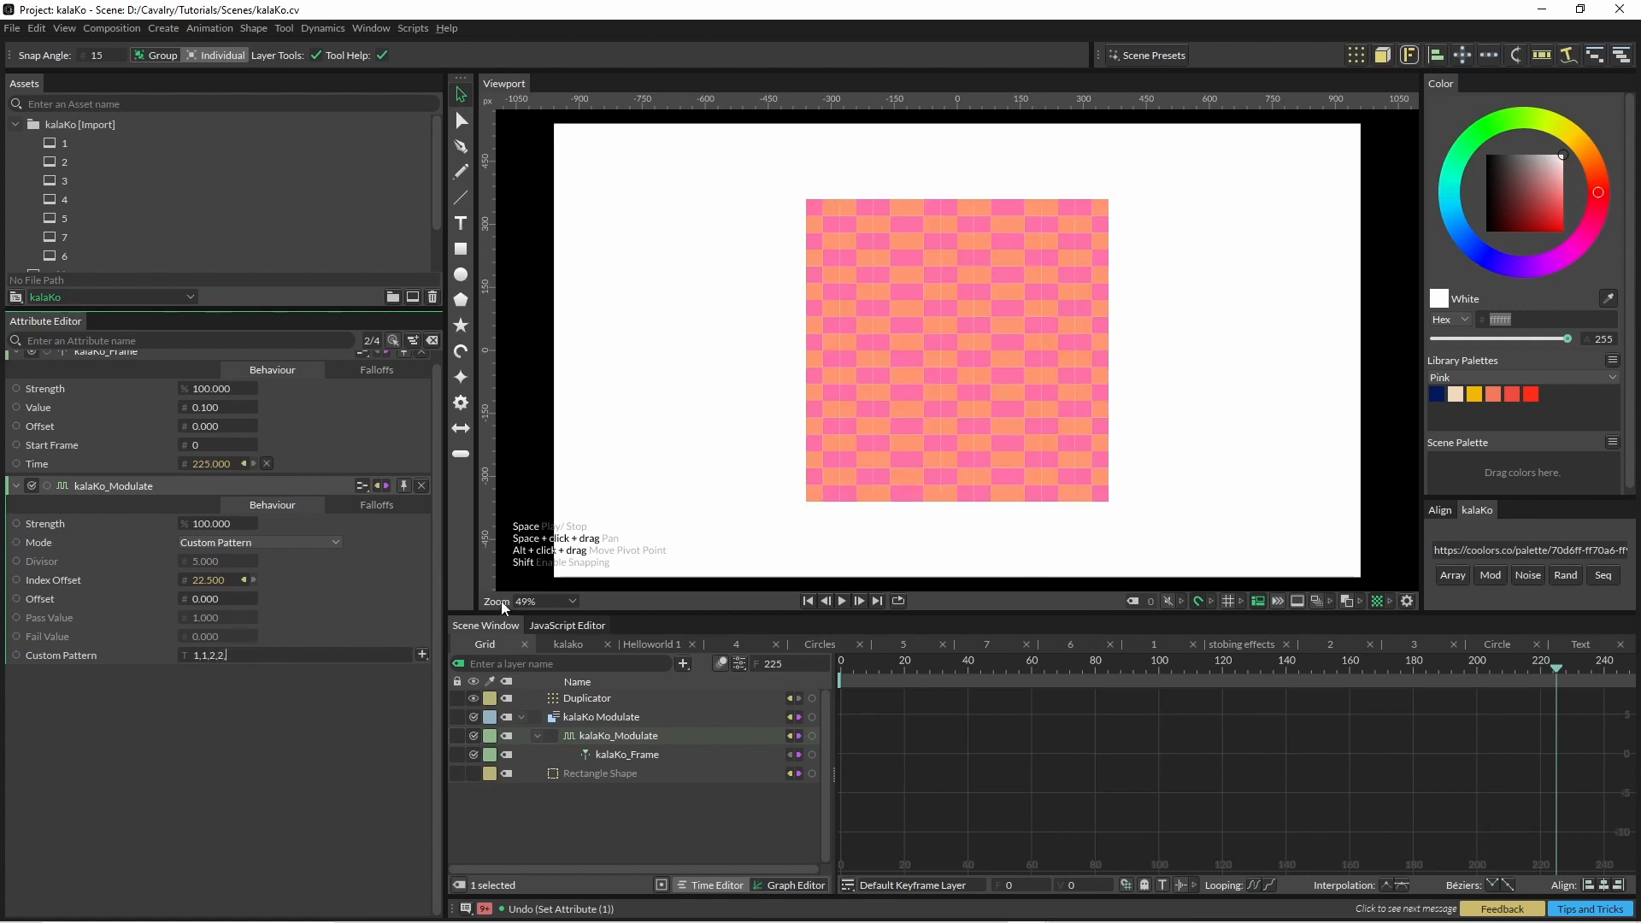
{"action": "type", "text": ",,"}
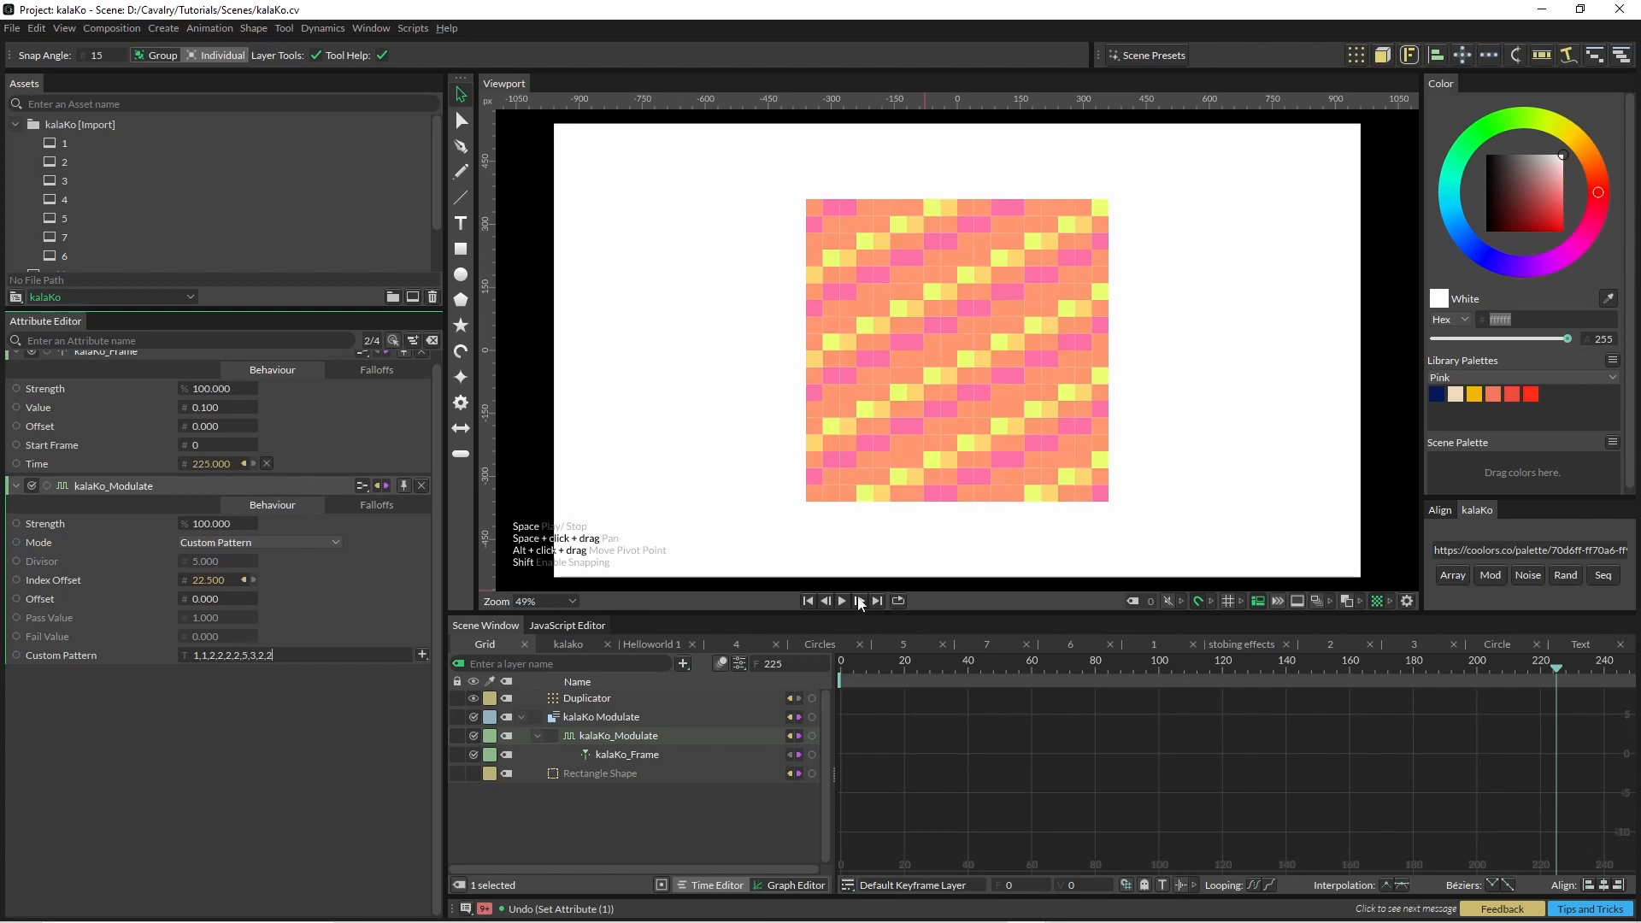
Step: Preview the custom pattern animation and shift the kalaKo_Modulate Offset to about -1.18
{"action": "left_click", "coordinate": [842, 601]}
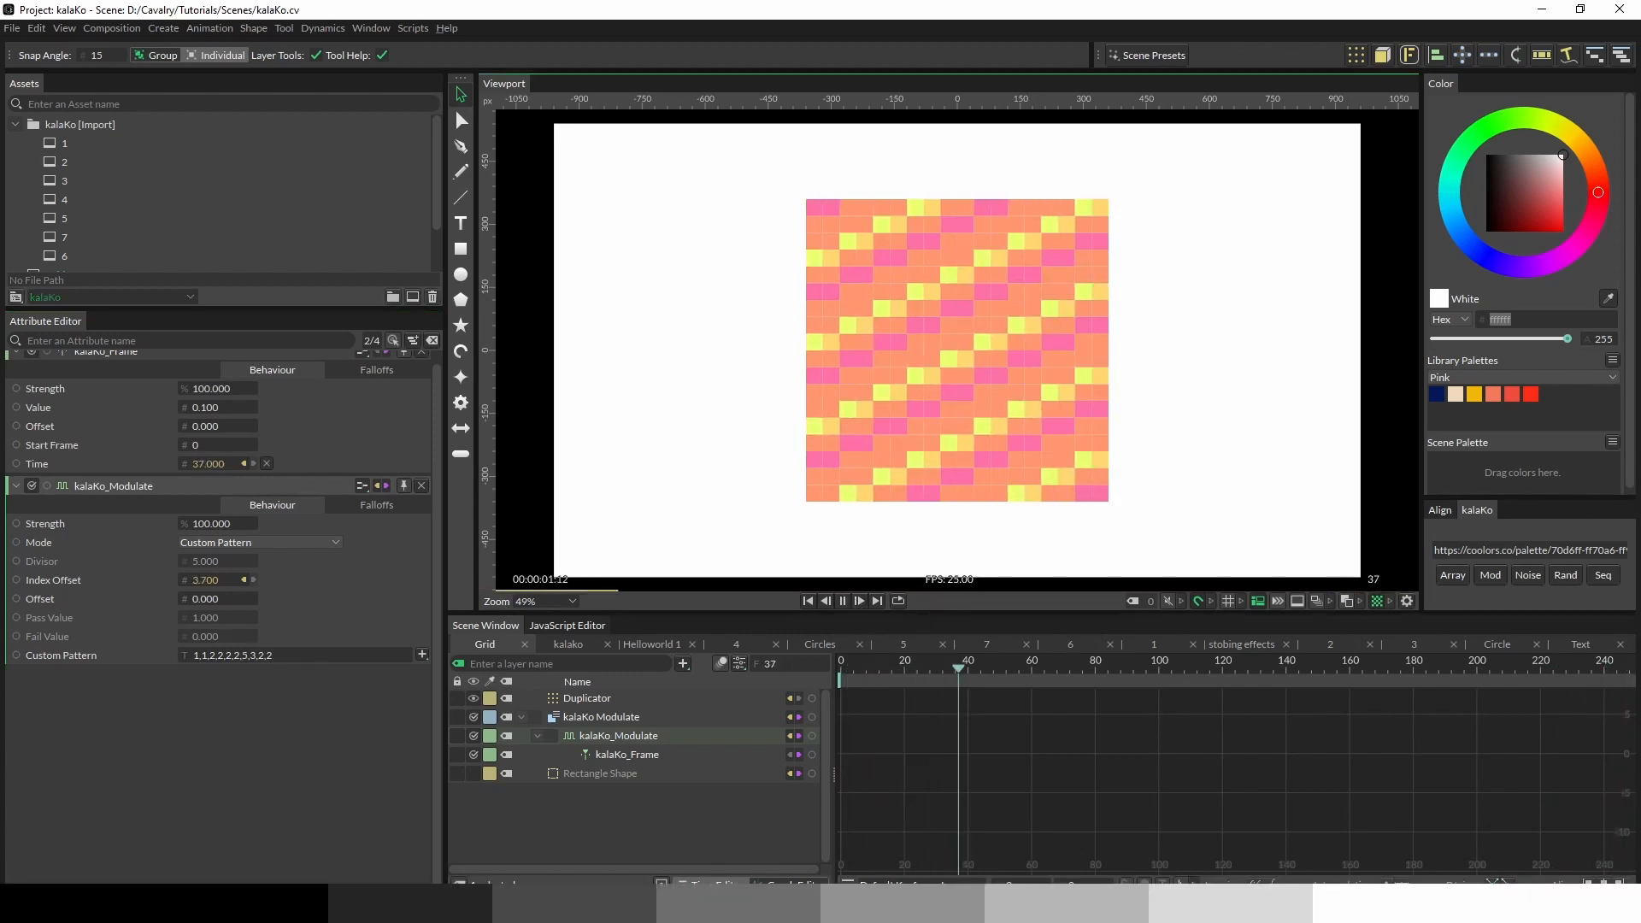
{"action": "key", "text": "space"}
{"action": "left_click_drag", "start_coordinate": [209, 601], "coordinate": [239, 601]}
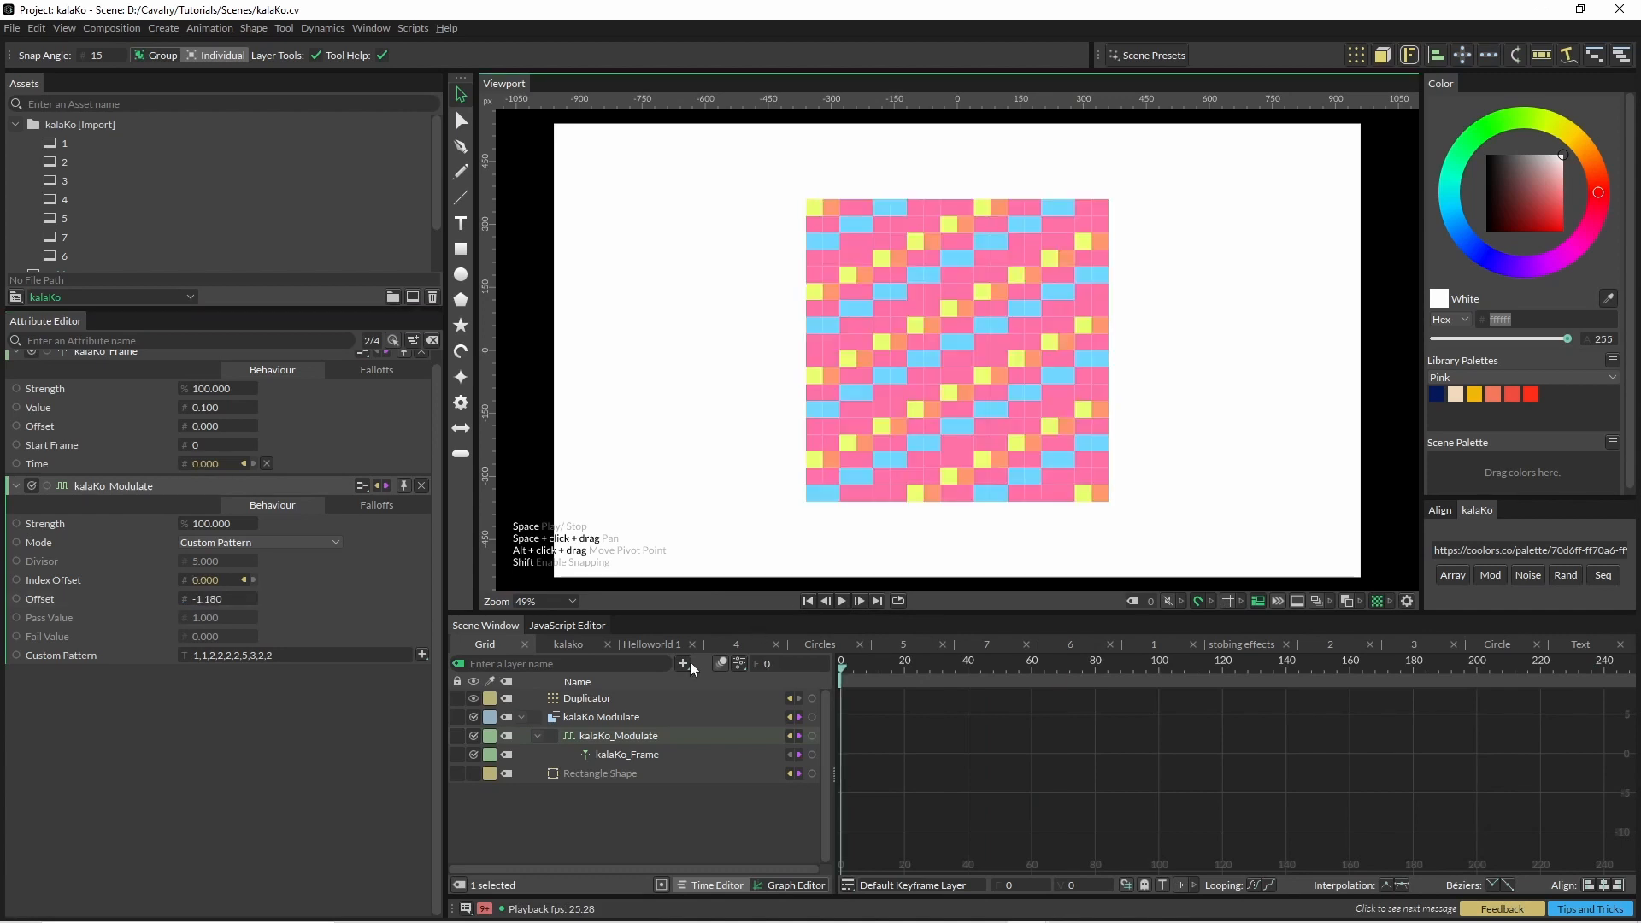
Step: Delete the kalaKo Modulate array from the Grid composition and open the Circle composition
{"action": "left_click", "coordinate": [607, 716]}
{"action": "key", "text": "Delete"}
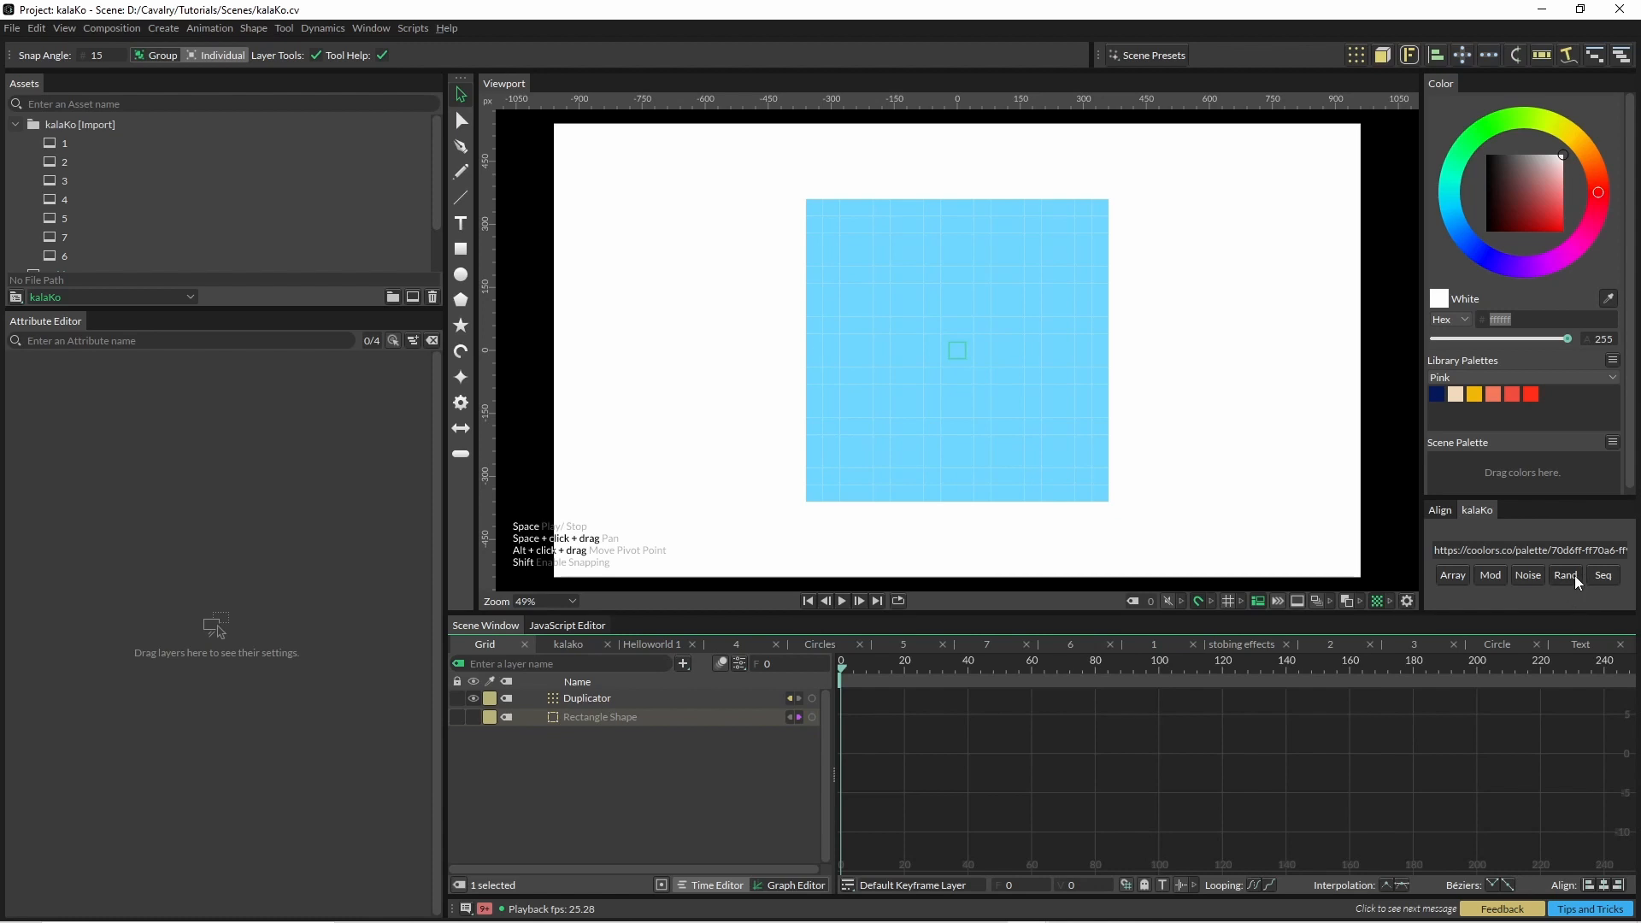
{"action": "double_click", "coordinate": [83, 299]}
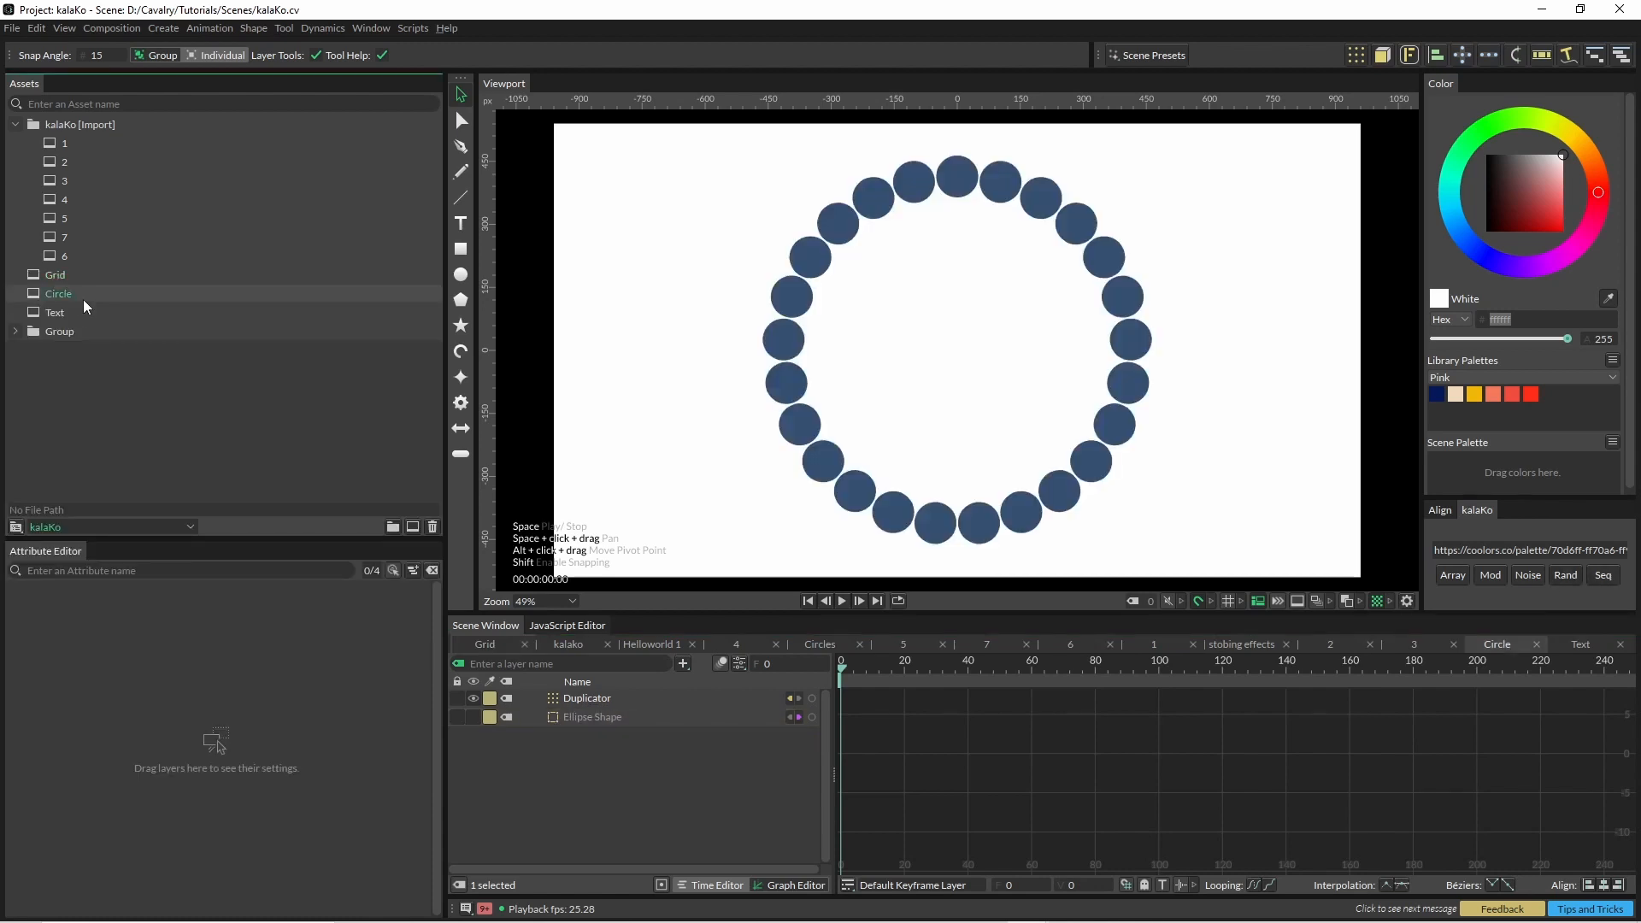
Step: Apply the palette to the Ellipse Shape as a Sequence colour array, preview the animation and expand the kalaKo Sequence layer
{"action": "left_click", "coordinate": [580, 717]}
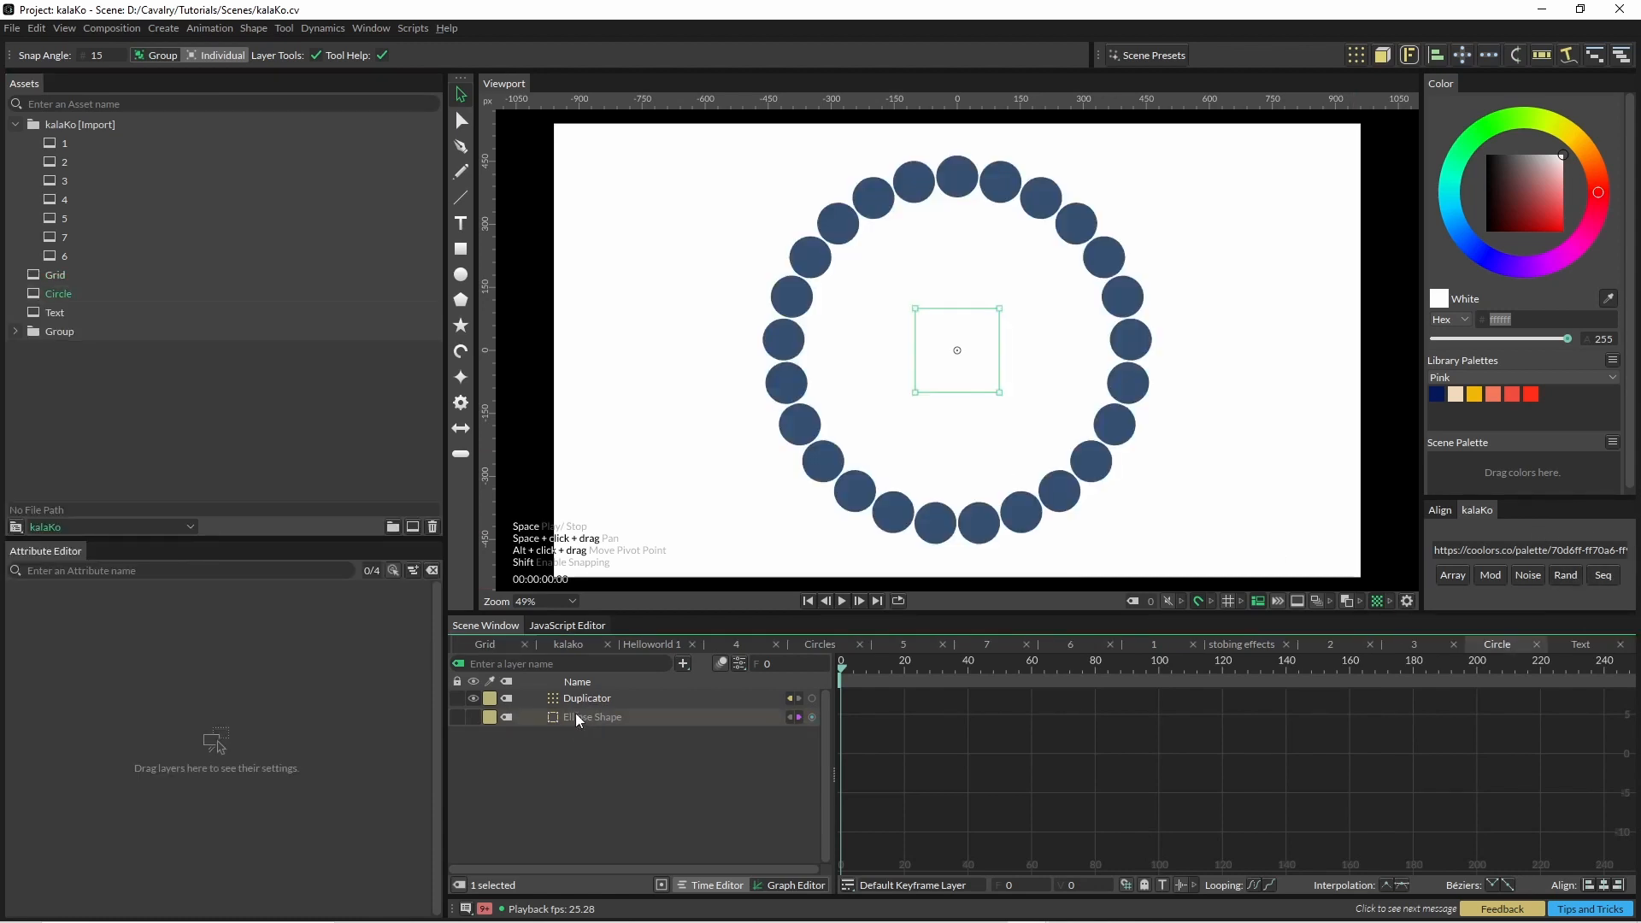
{"action": "left_click", "coordinate": [1604, 577]}
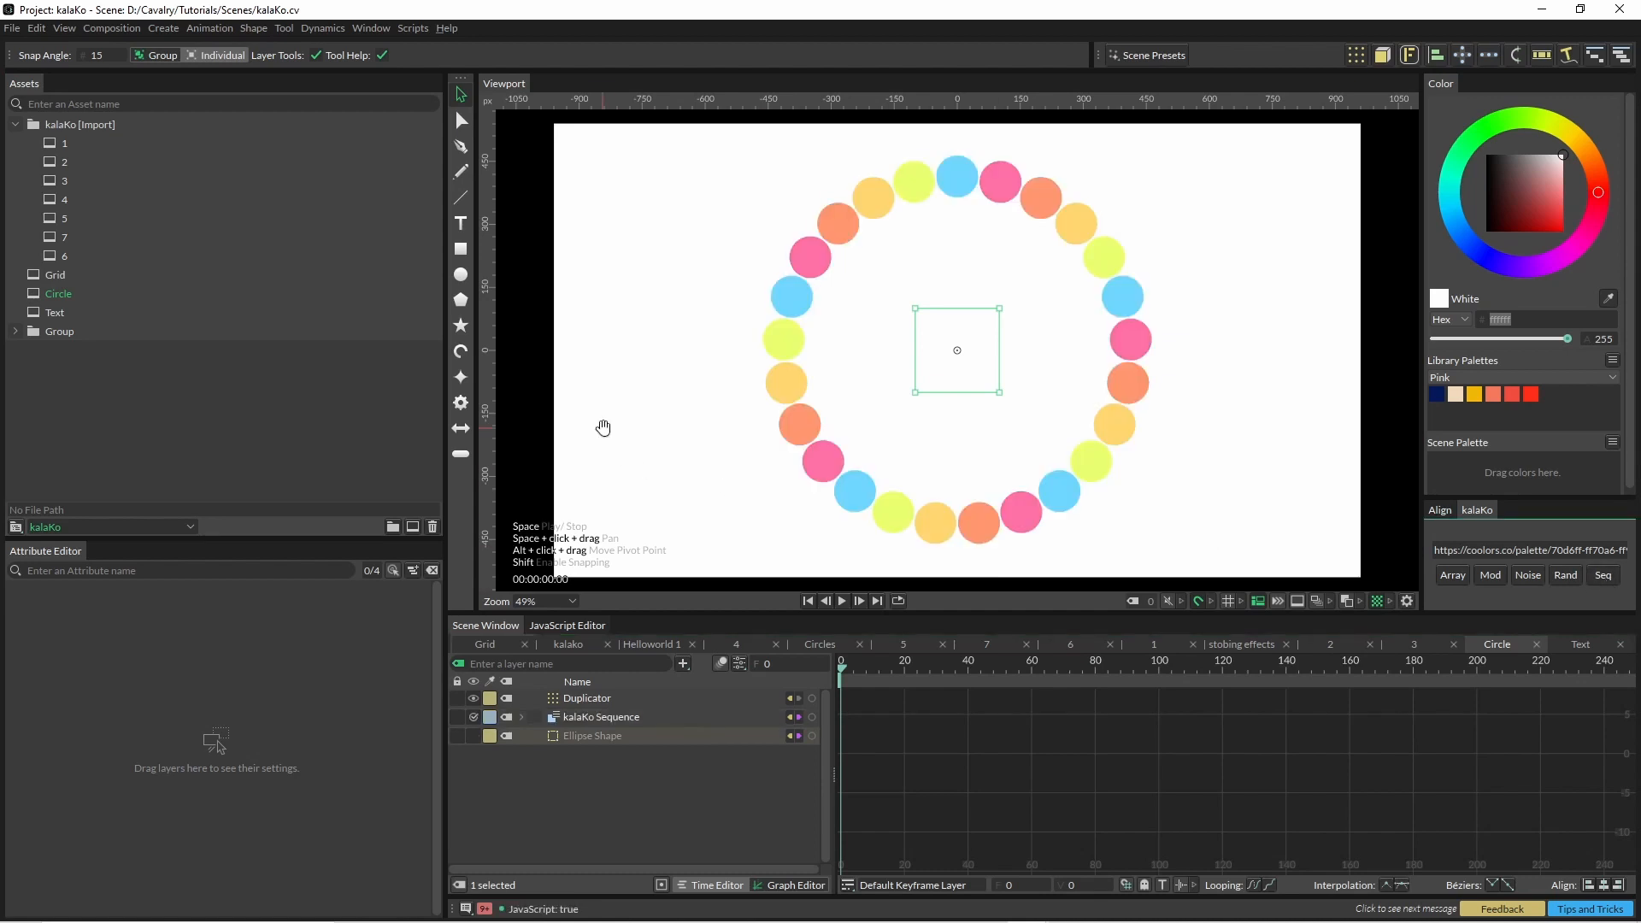
{"action": "key", "text": "space"}
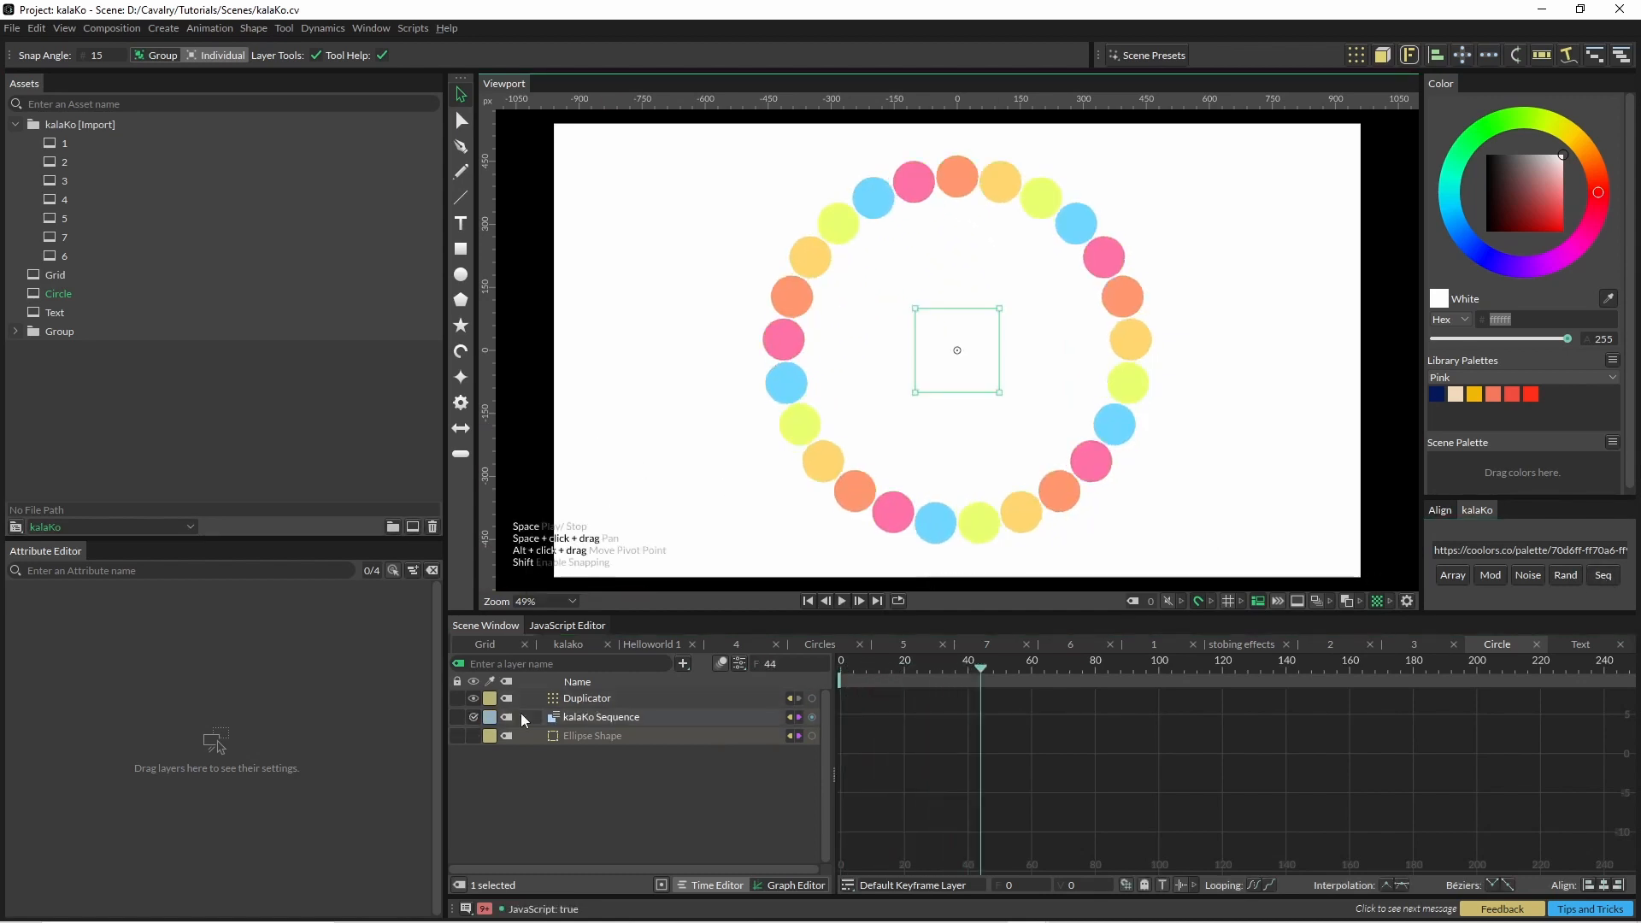
{"action": "left_click", "coordinate": [521, 716]}
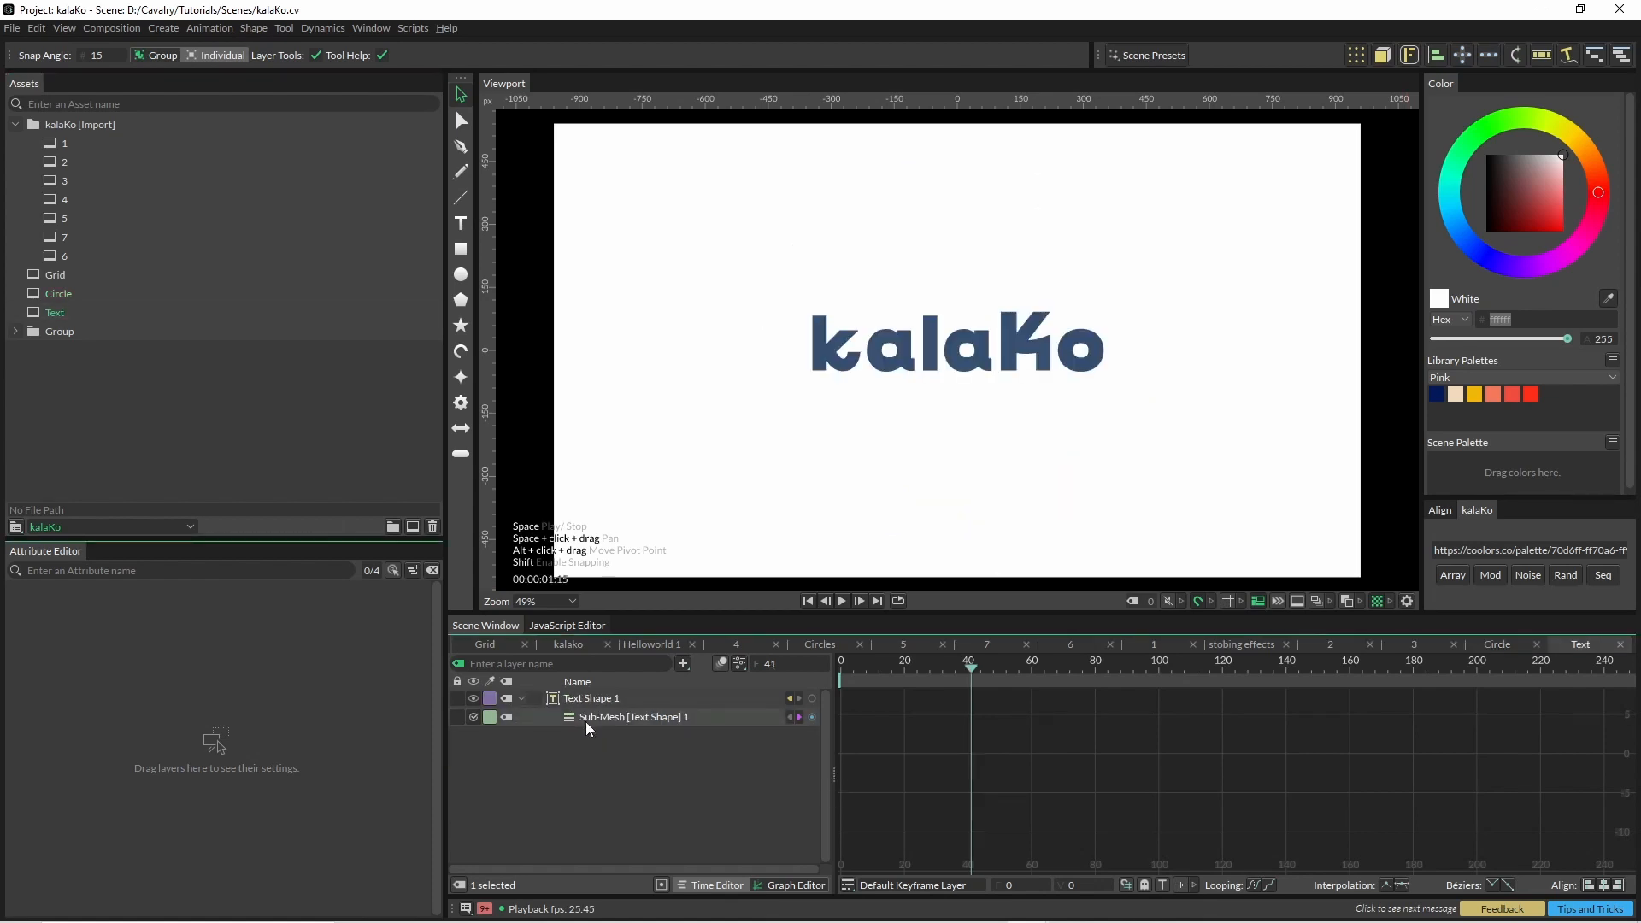
Step: Apply the palette to the text's Sub-Mesh as a Sequence colour array, preview the animation and expand the kalaKo Sequence layer
{"action": "left_click", "coordinate": [1603, 579]}
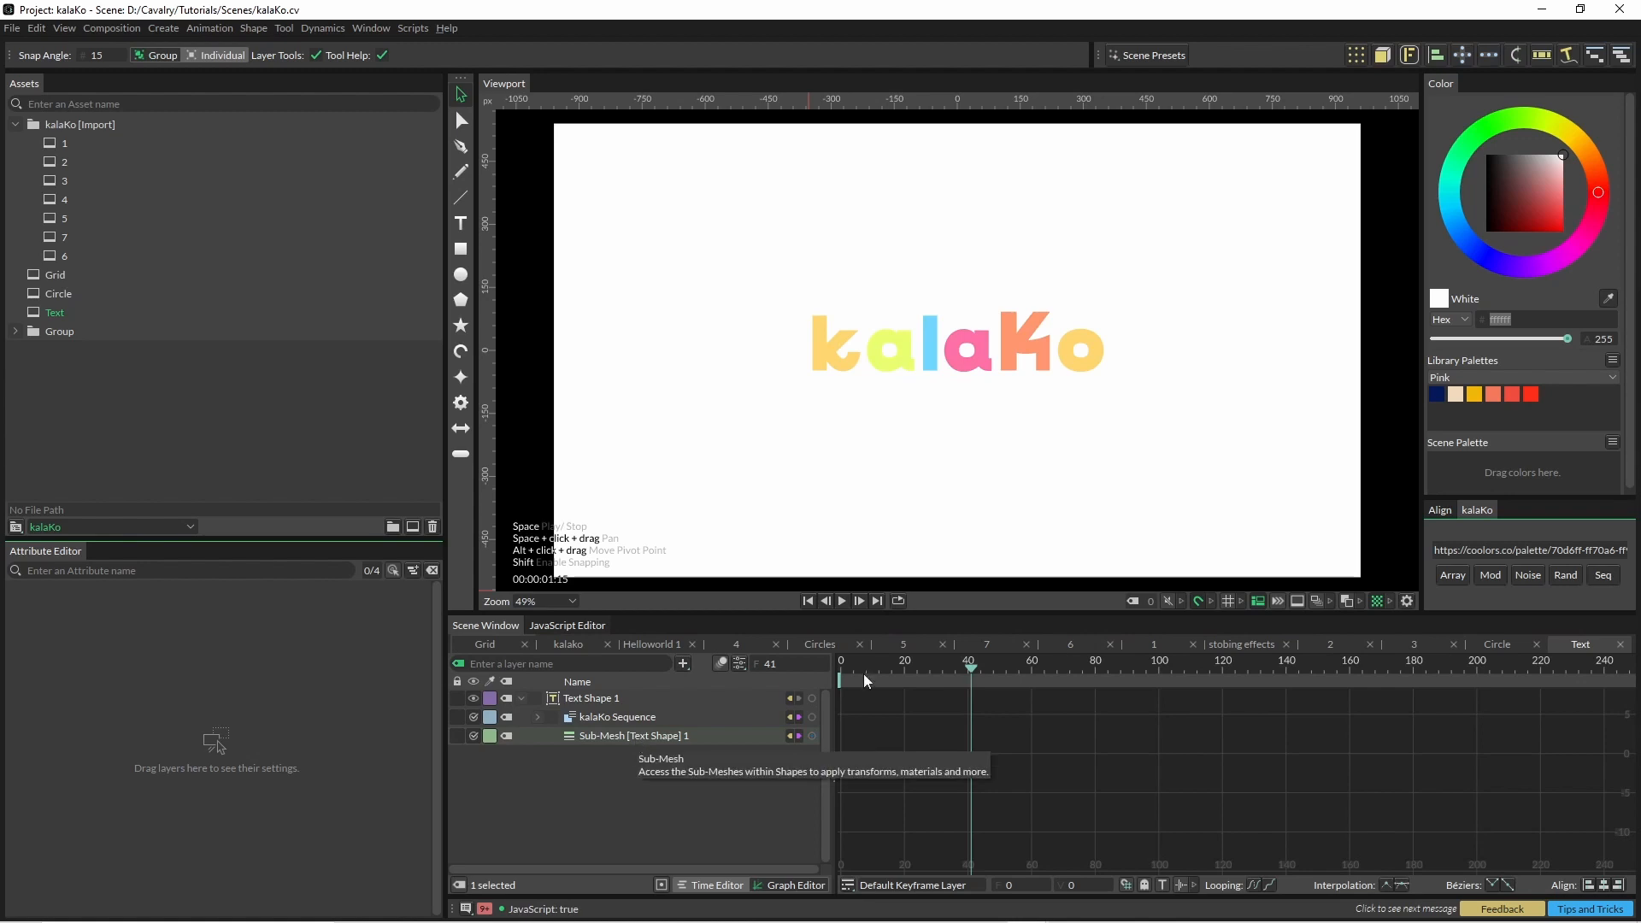
{"action": "left_click", "coordinate": [842, 601]}
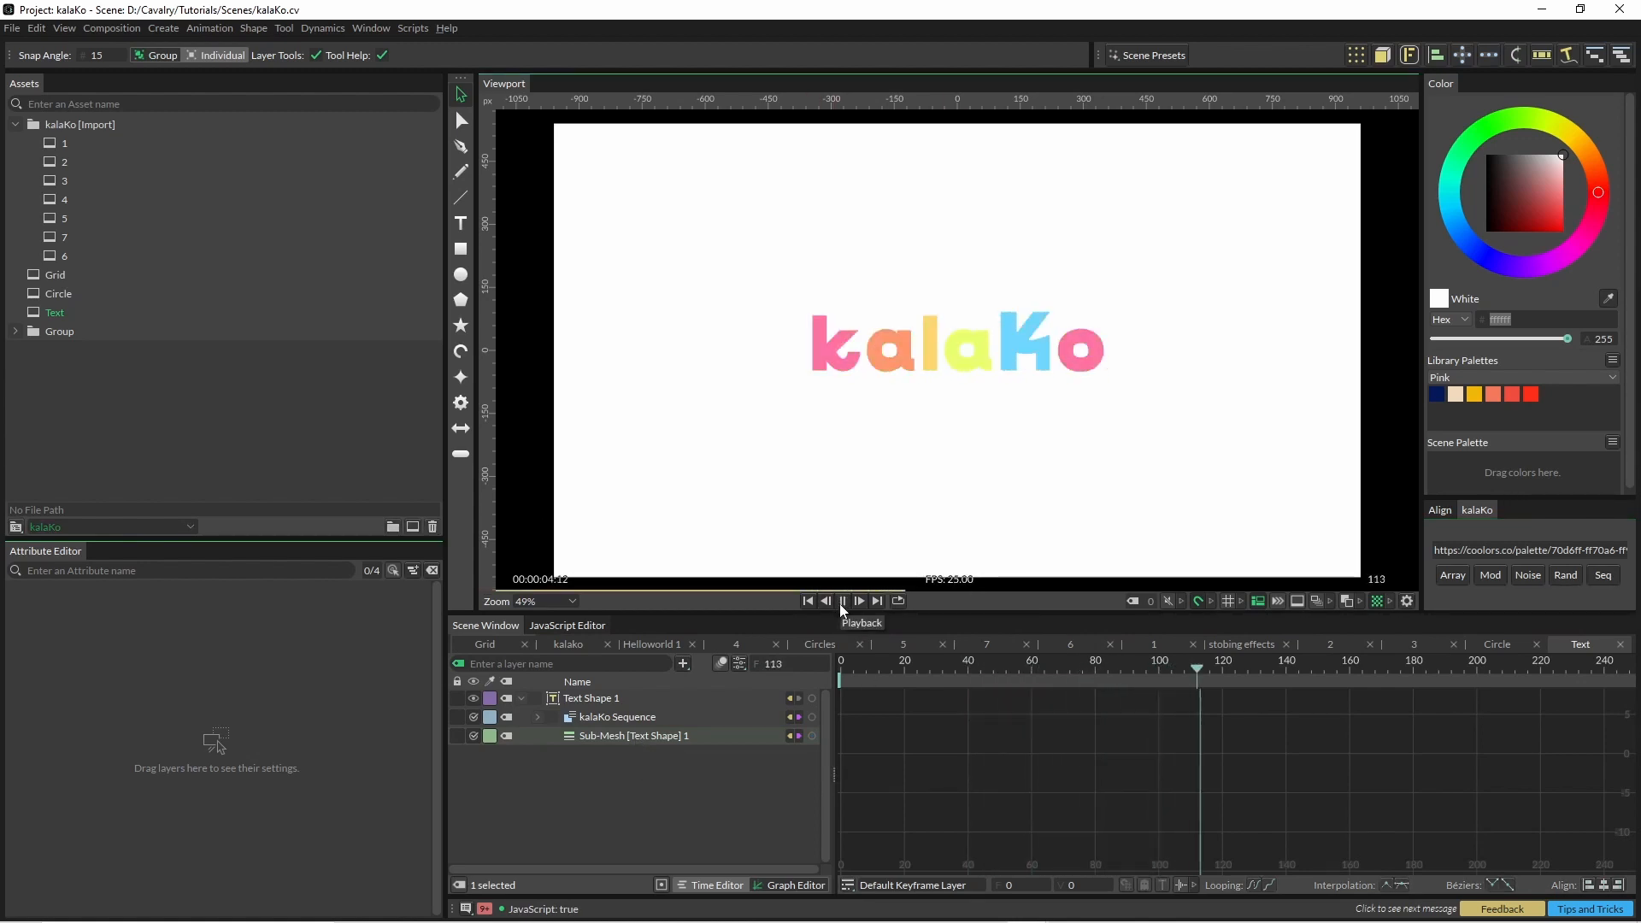
{"action": "left_click", "coordinate": [842, 601]}
{"action": "left_click", "coordinate": [537, 718]}
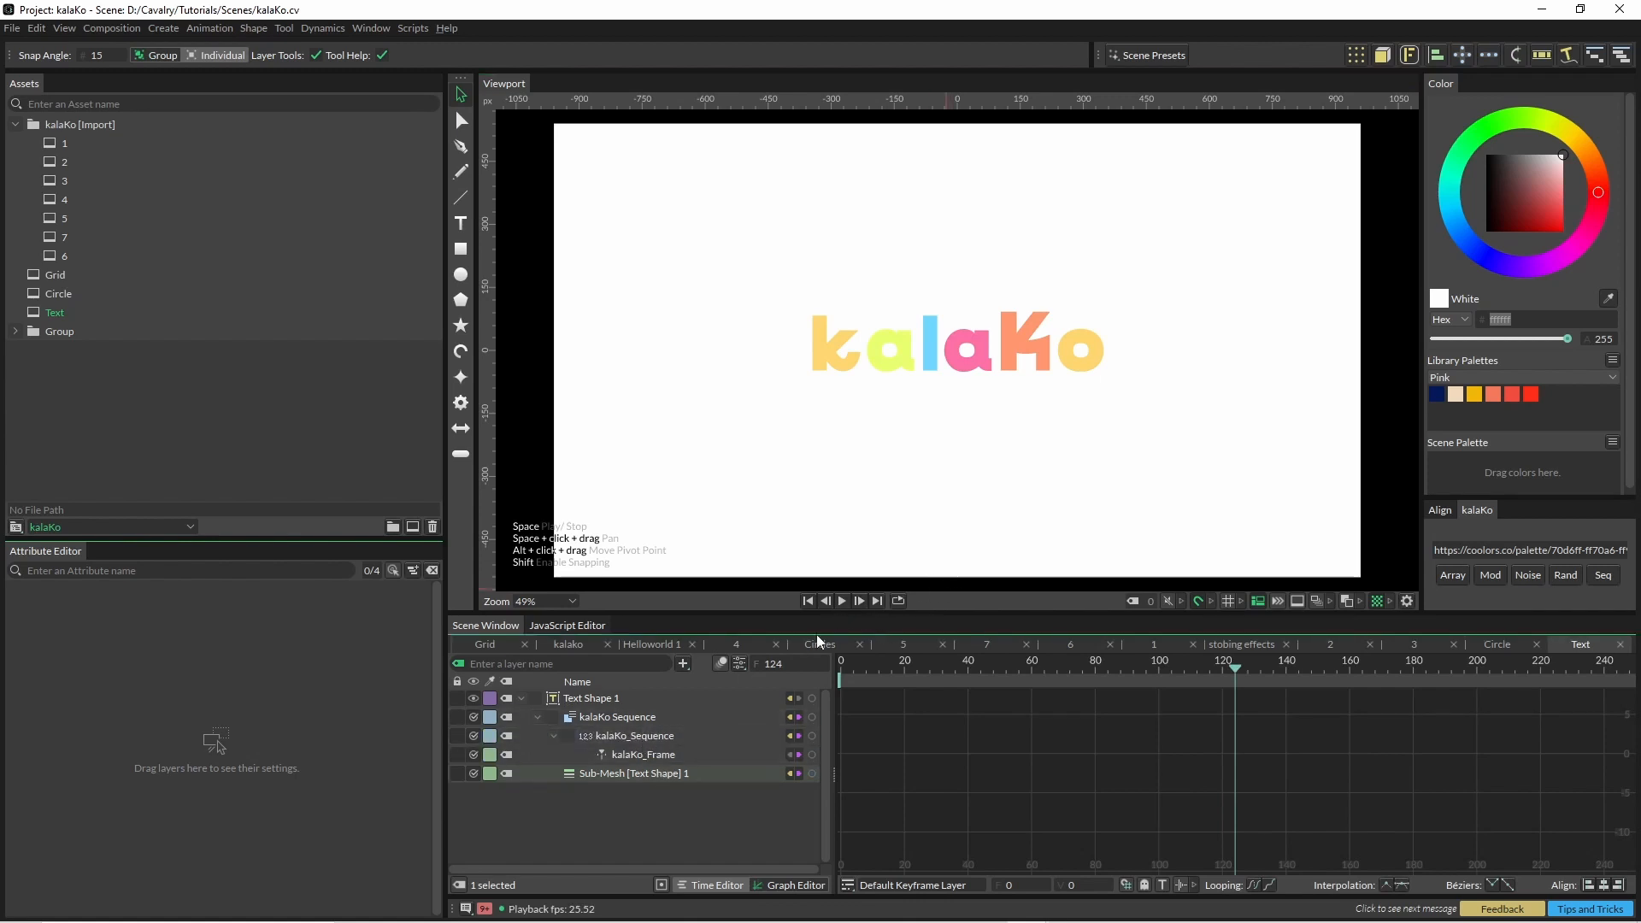
Step: Inspect the Fill attributes of the text's Sub-Mesh and play the animation
{"action": "left_click_drag", "start_coordinate": [623, 772], "coordinate": [318, 817]}
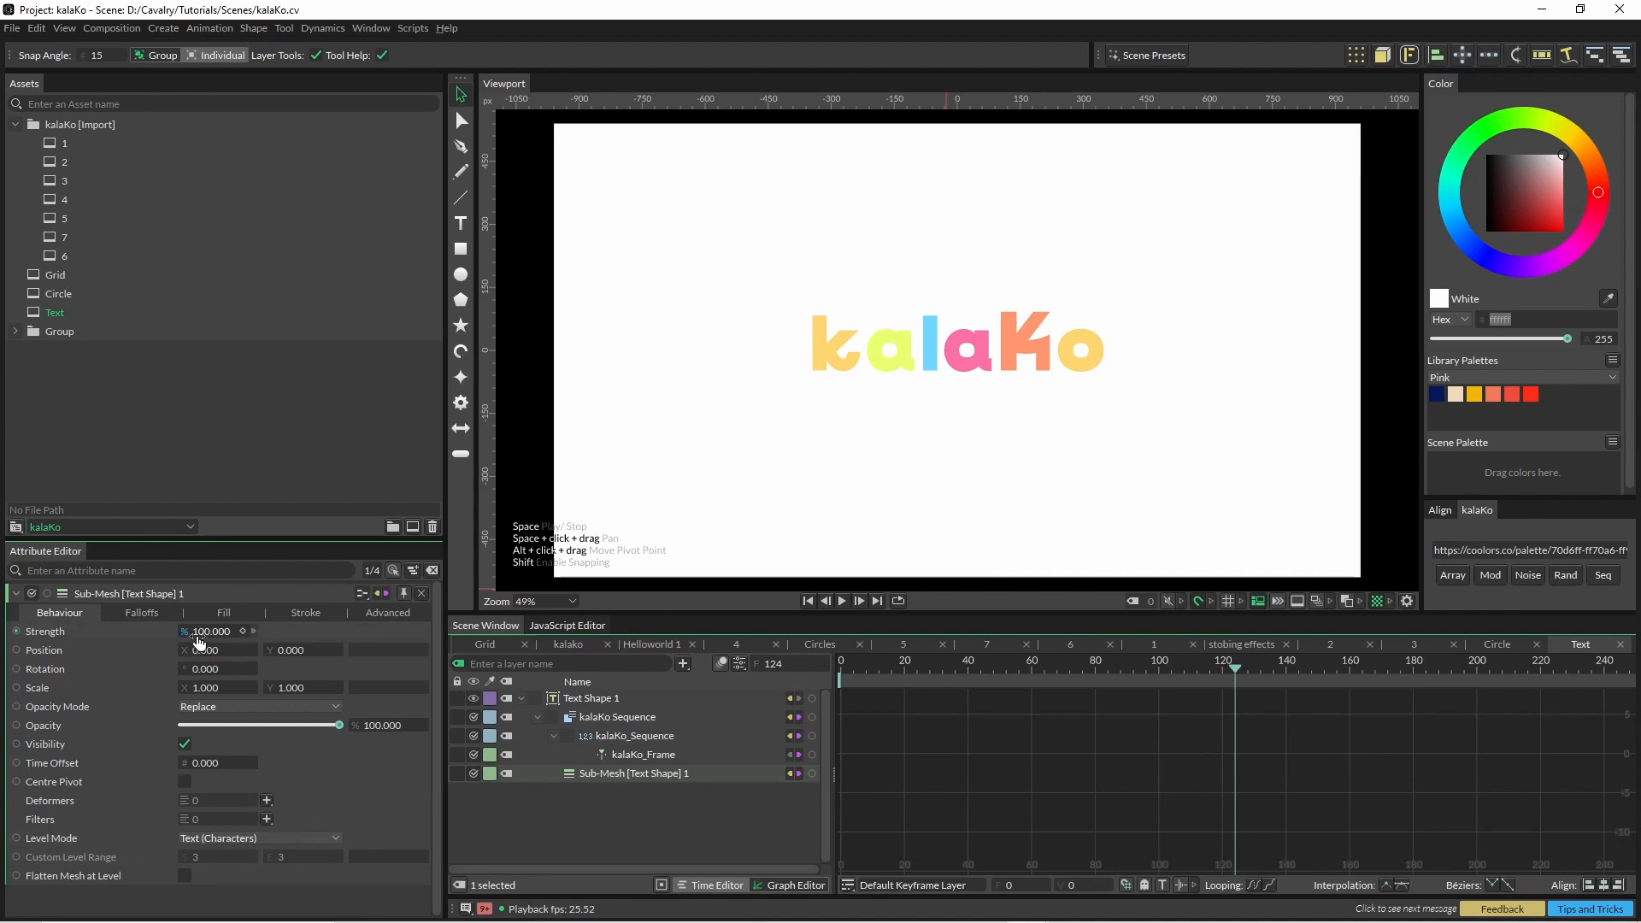
{"action": "left_click", "coordinate": [212, 613]}
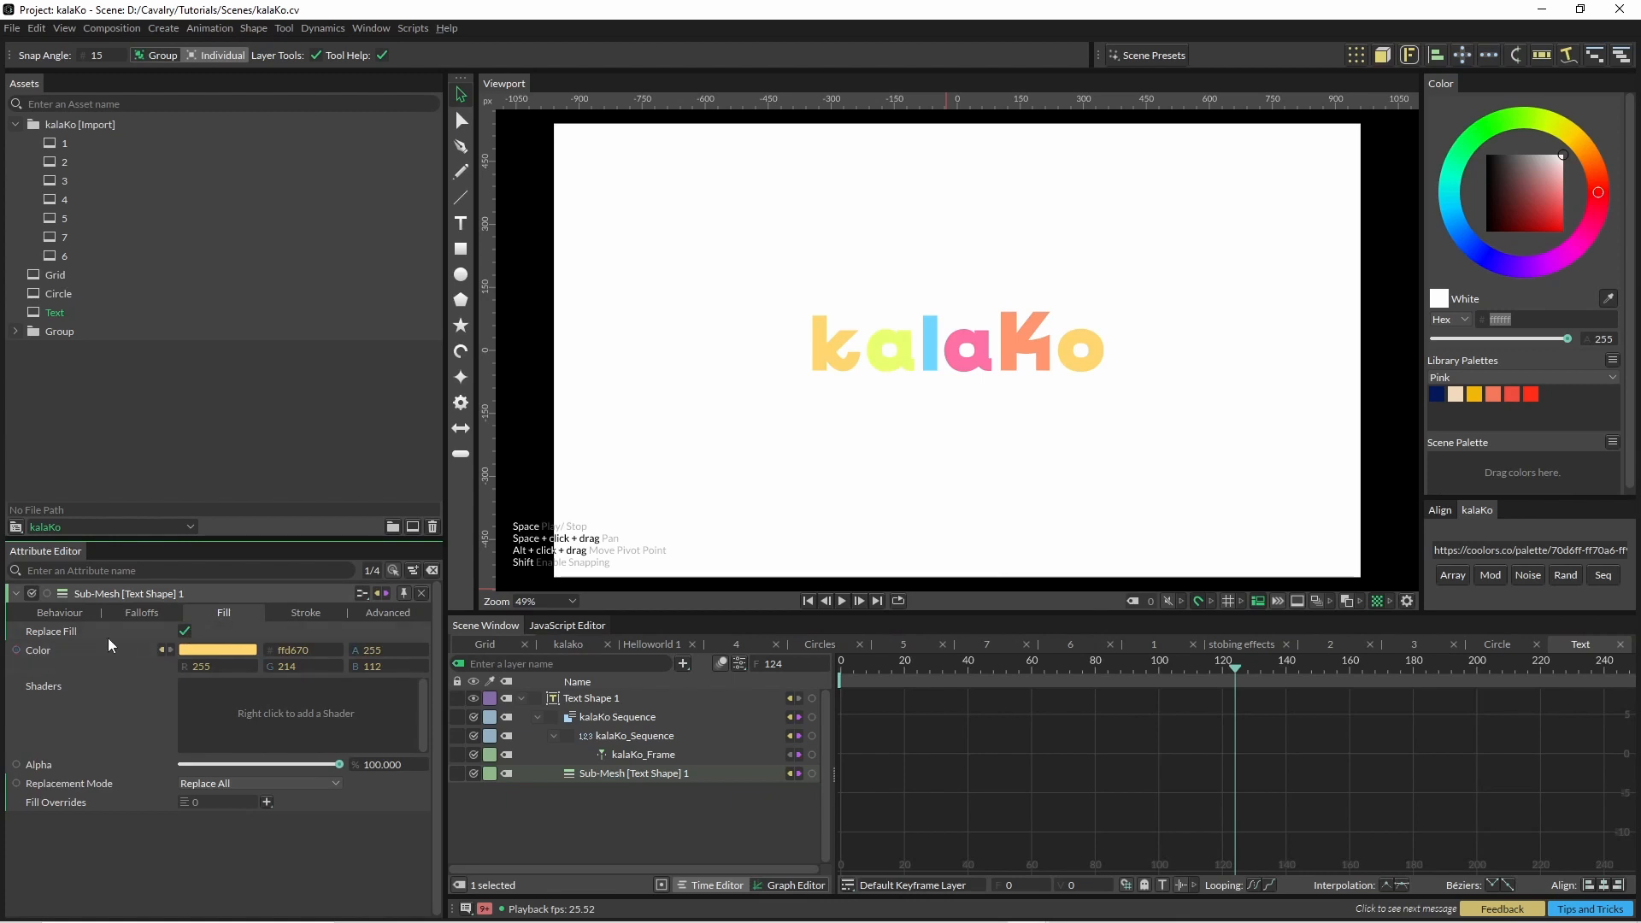
{"action": "left_click", "coordinate": [840, 601]}
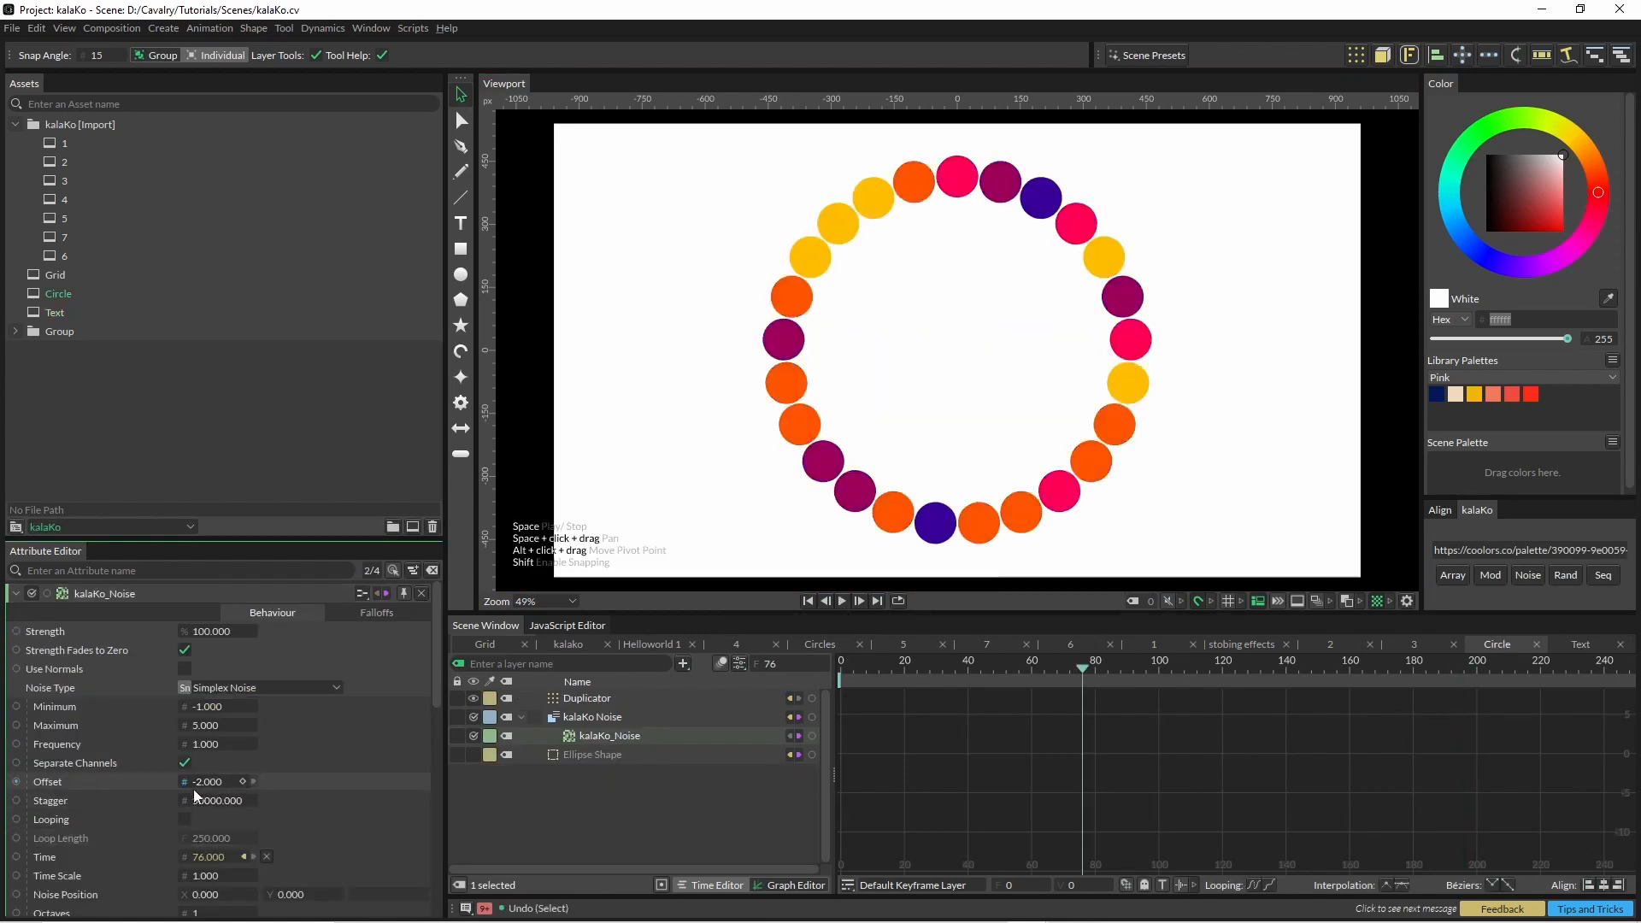
Step: Drive the kalaKo_Noise Offset with an Oscillator behaviour, set its Minimum to -5 and preview the animation
{"action": "right_click", "coordinate": [141, 780]}
{"action": "mouse_move", "coordinate": [253, 596]}
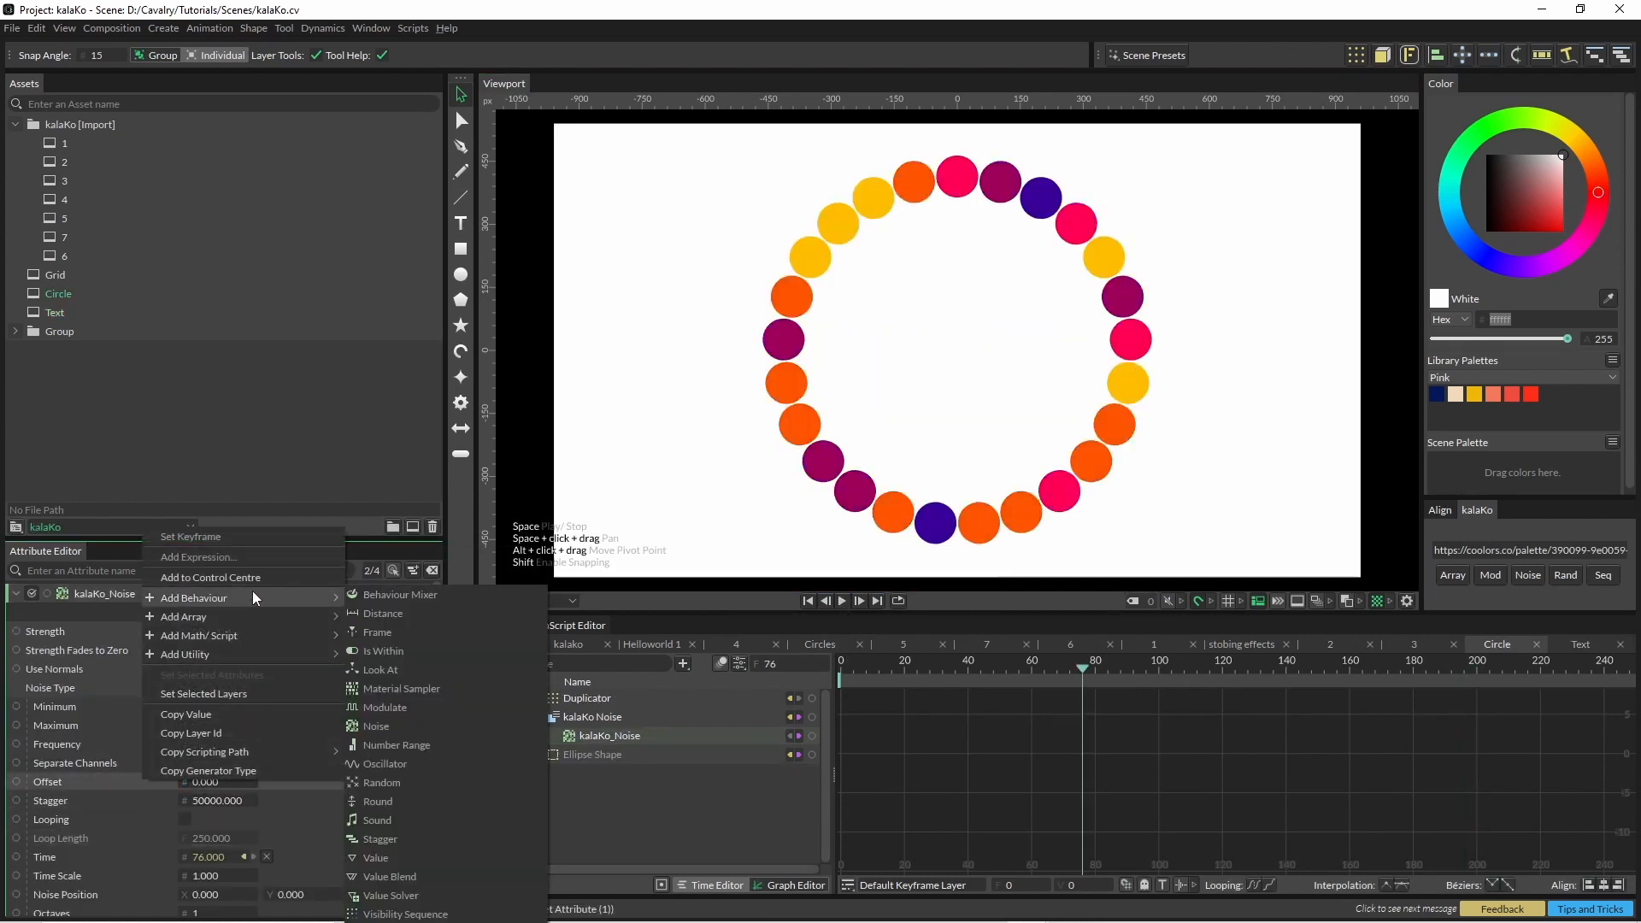
{"action": "left_click", "coordinate": [412, 761]}
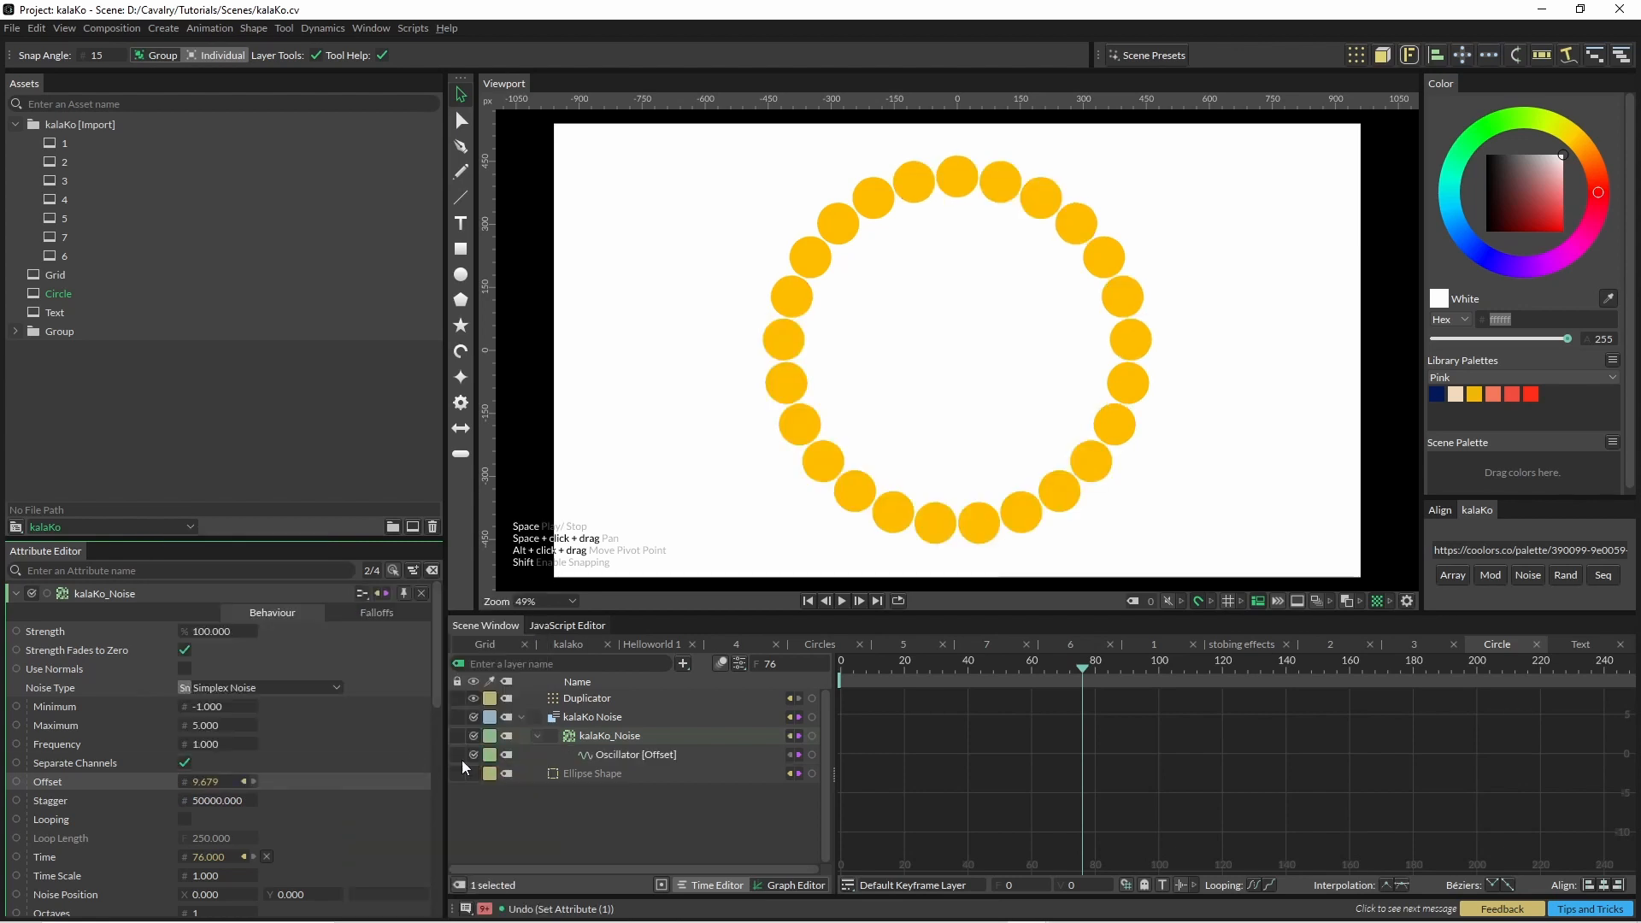
{"action": "left_click", "coordinate": [624, 755]}
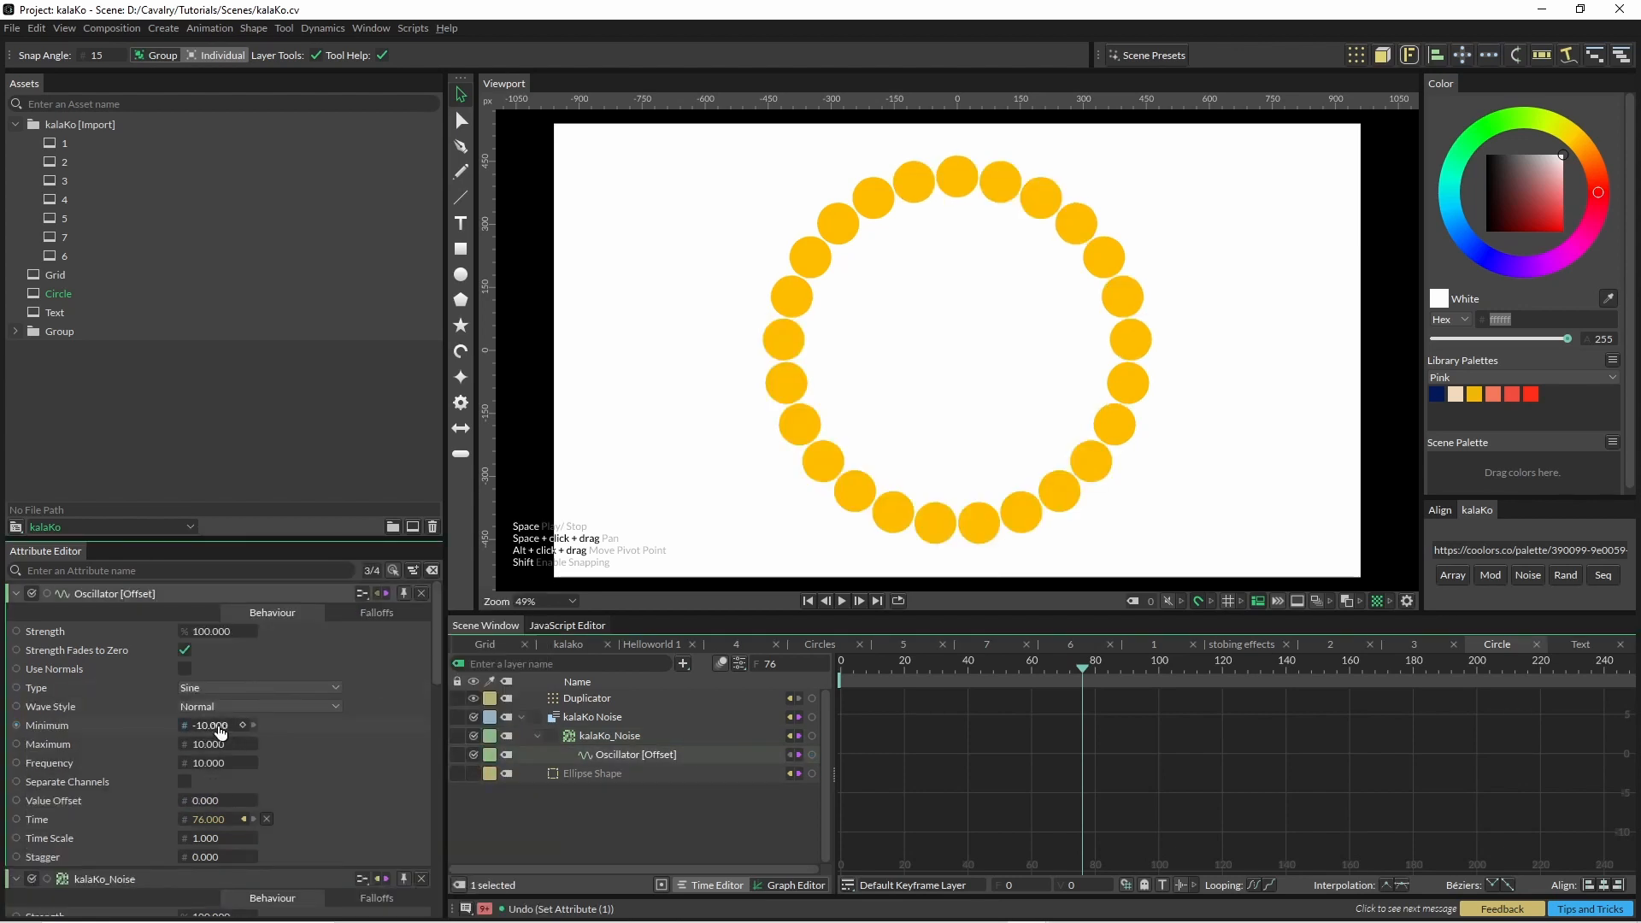
{"action": "left_click", "coordinate": [218, 726]}
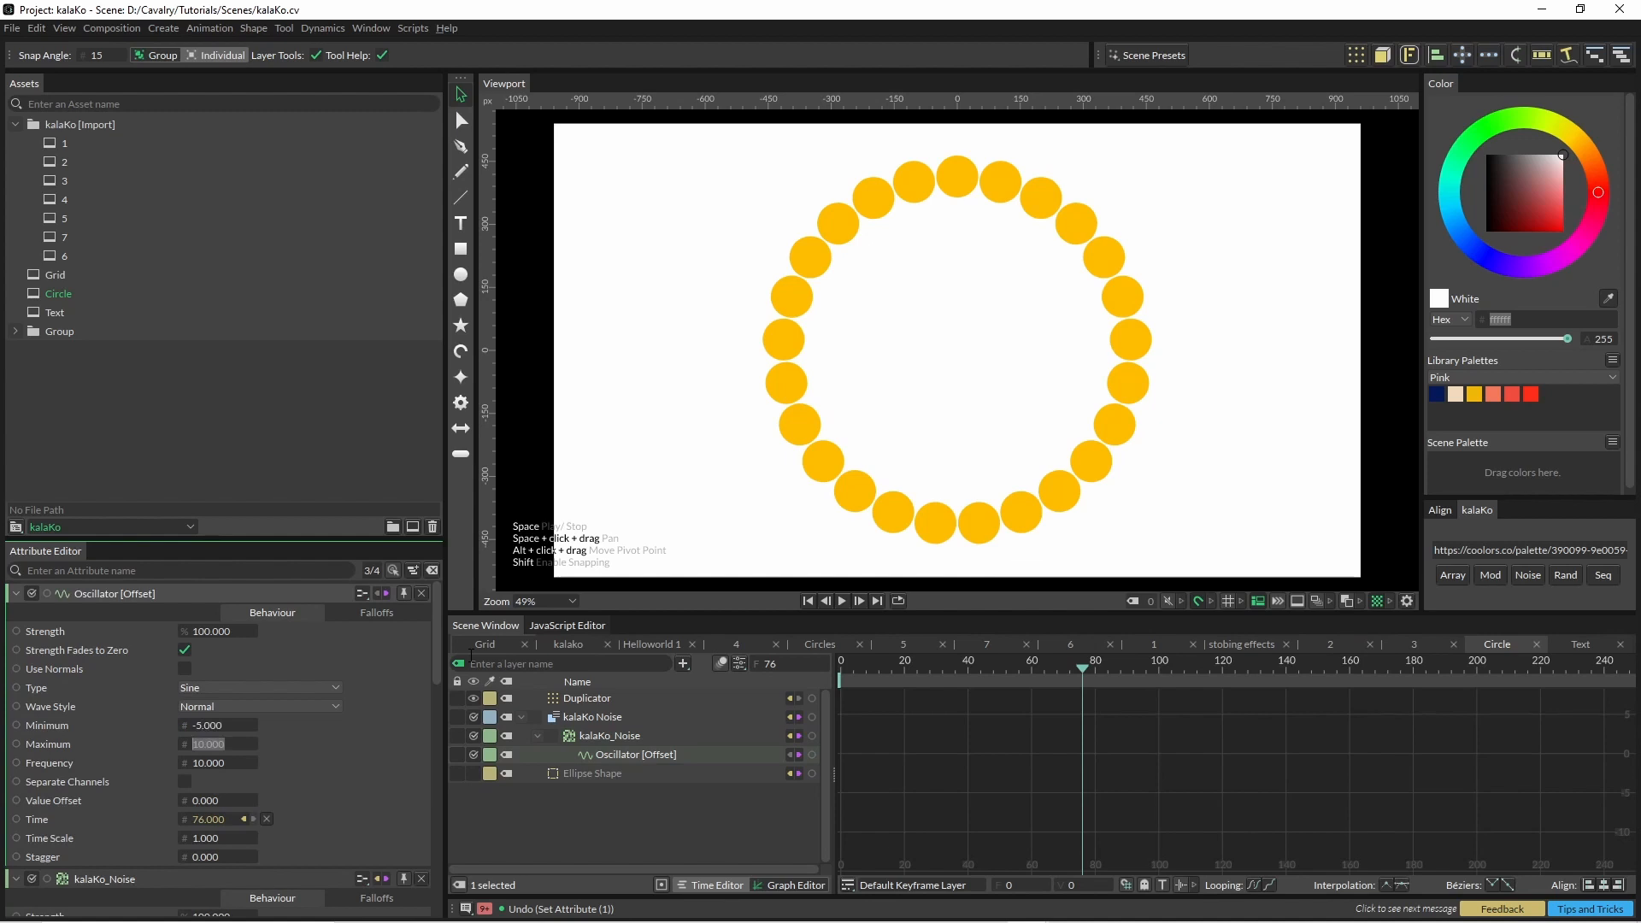
{"action": "left_click", "coordinate": [842, 600]}
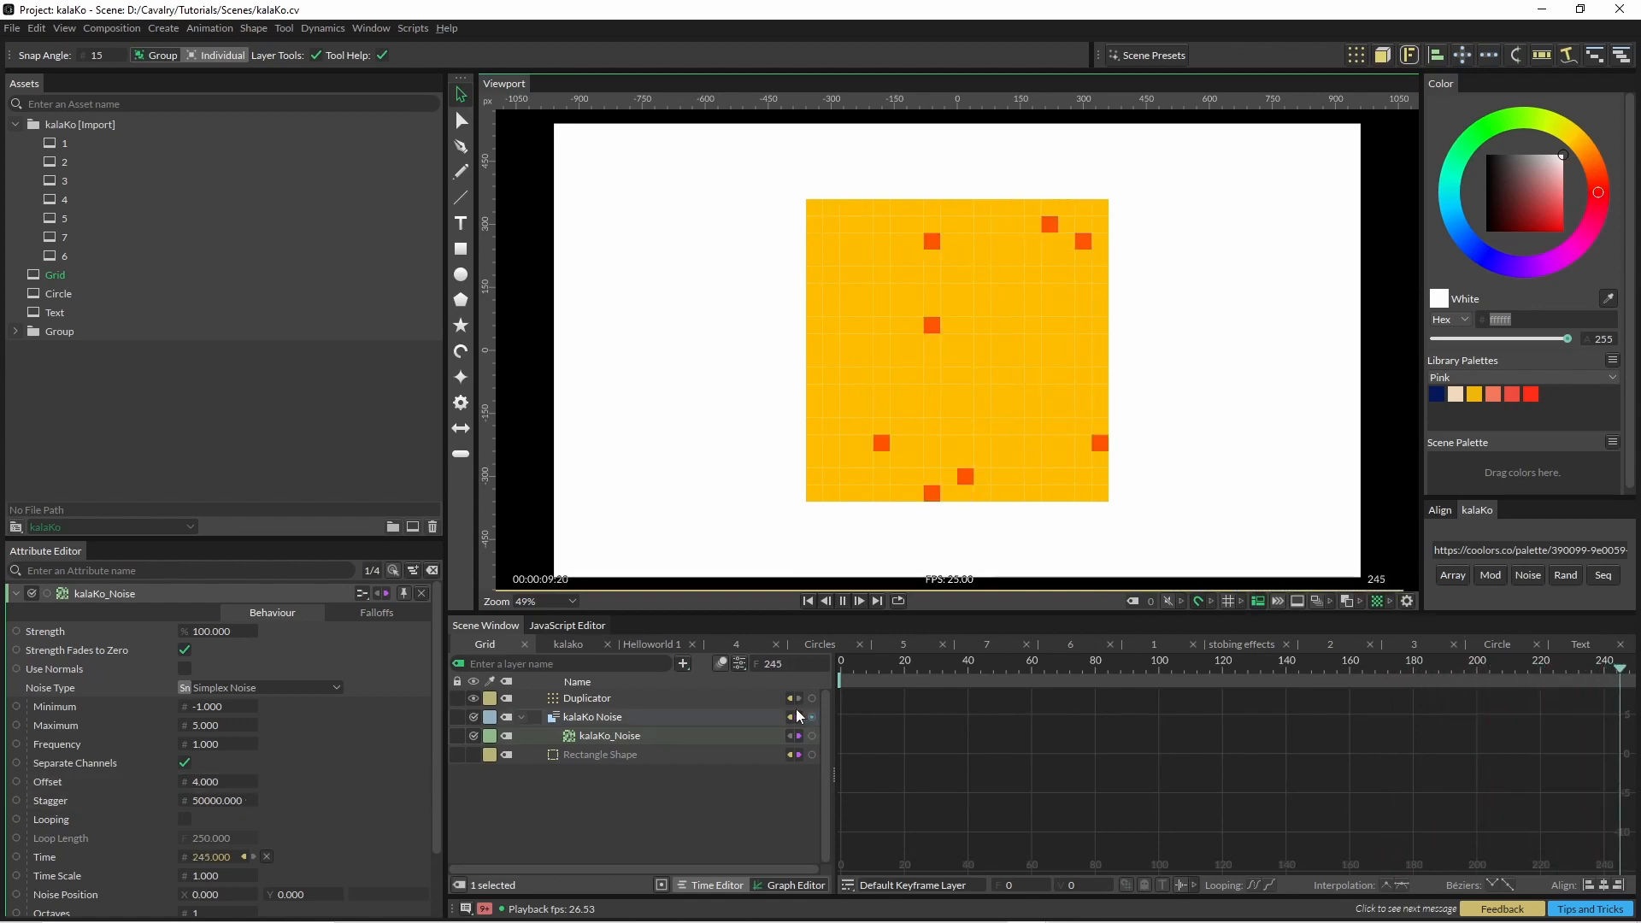
Step: Connect the kalaKo colour array to the text Sub-Mesh's Fill Color and turn off the array's Auto Index
{"action": "left_click_drag", "start_coordinate": [184, 745], "coordinate": [216, 746]}
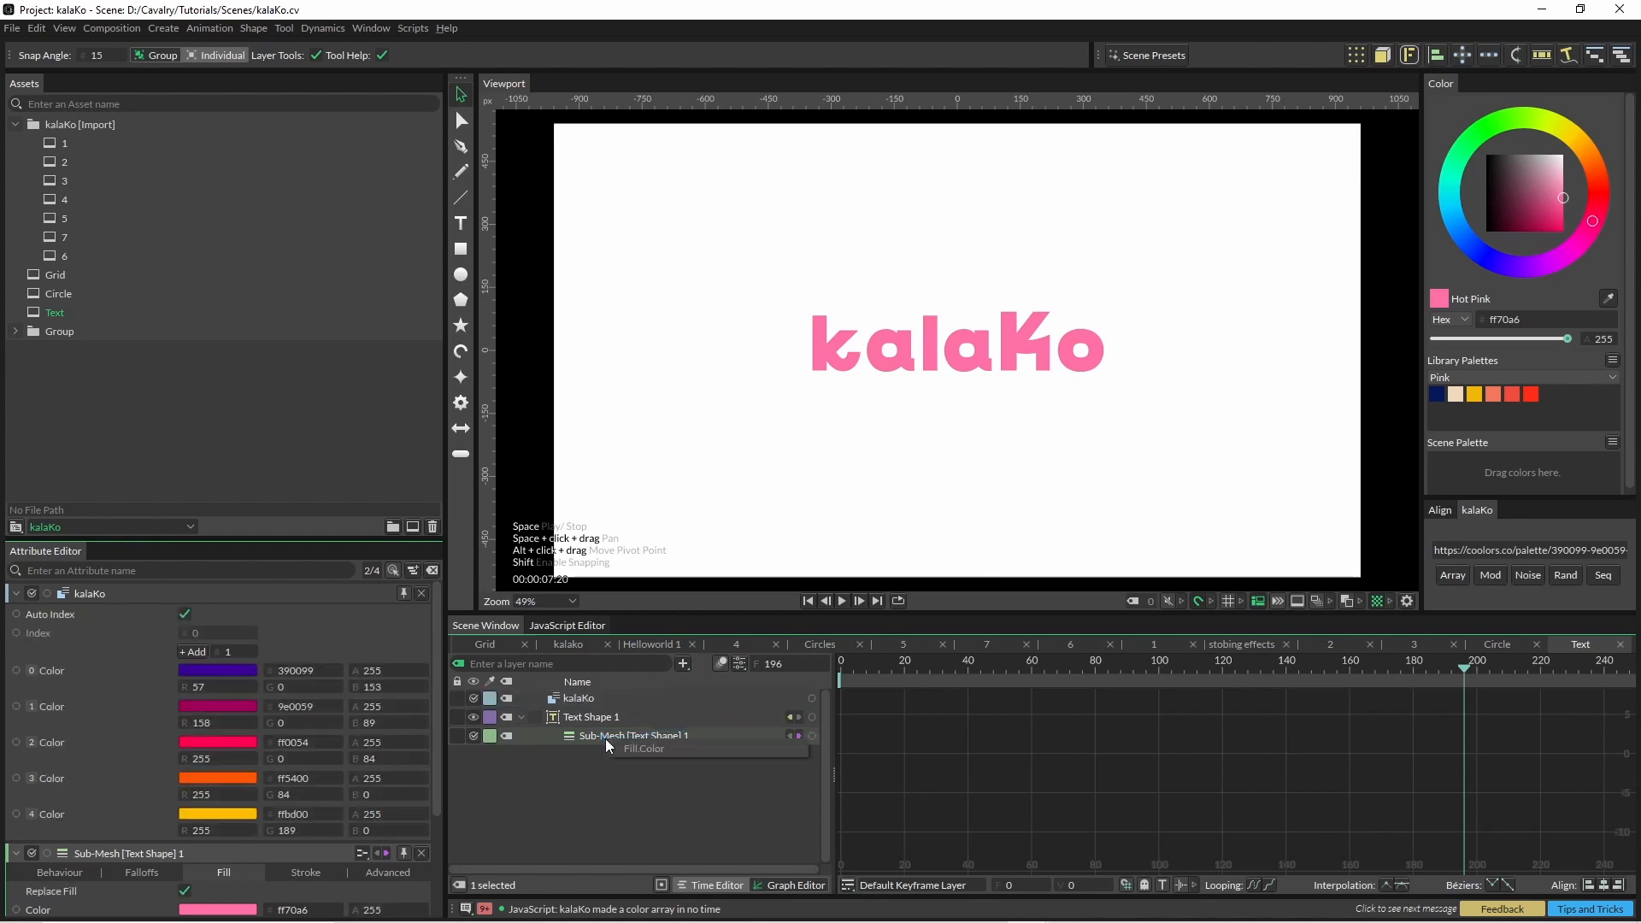
{"action": "left_click", "coordinate": [665, 747]}
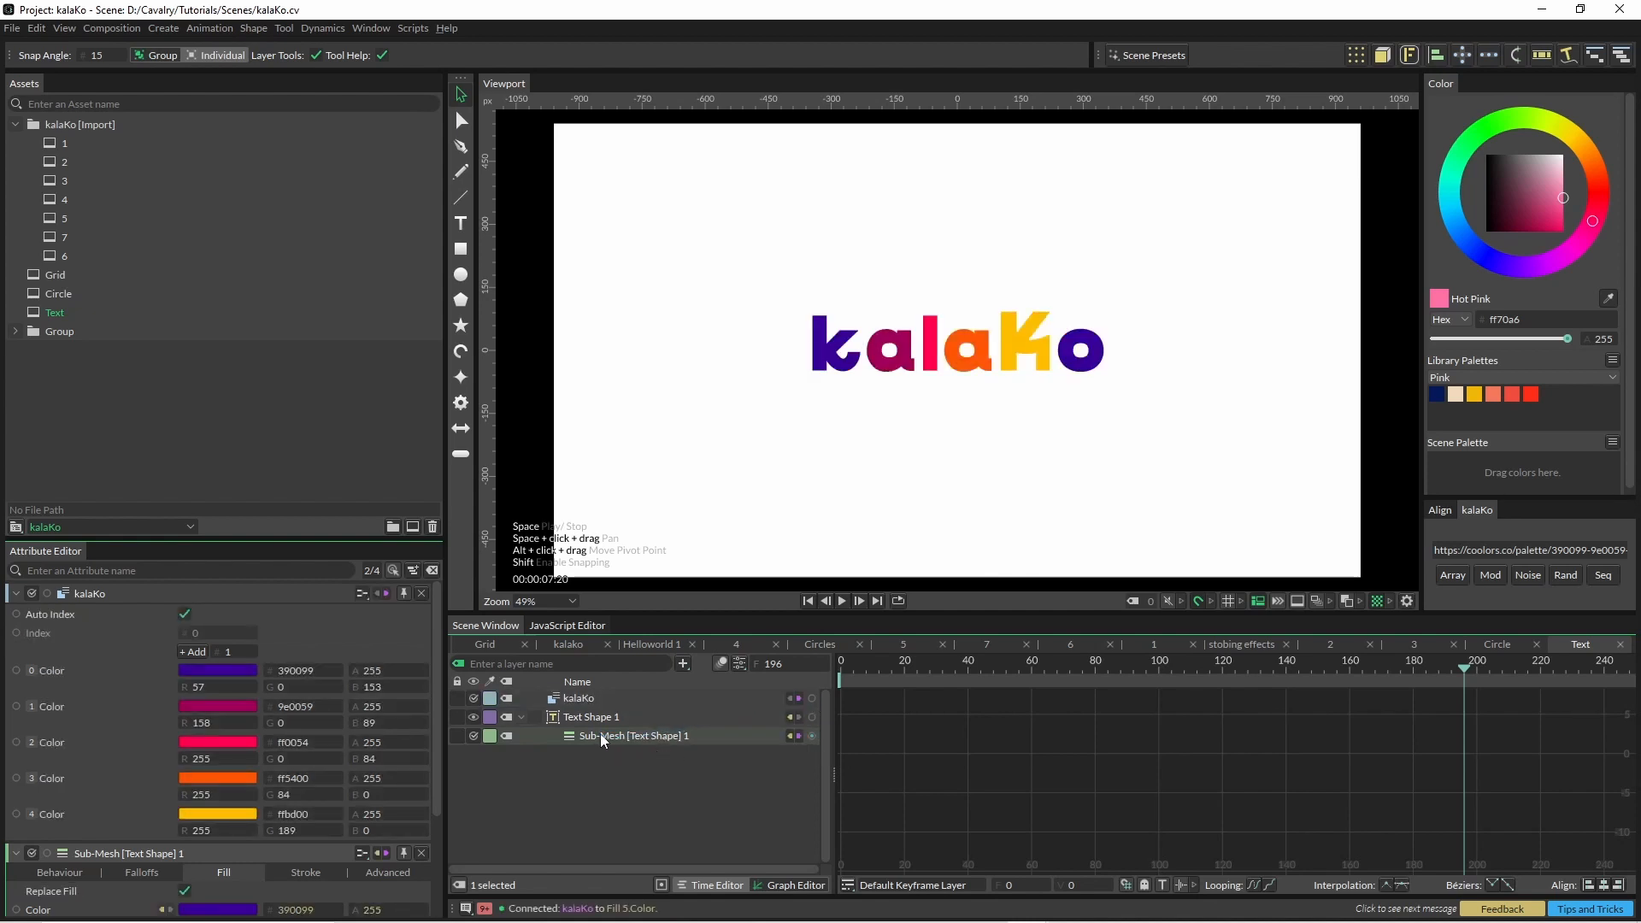
{"action": "left_click", "coordinate": [184, 614]}
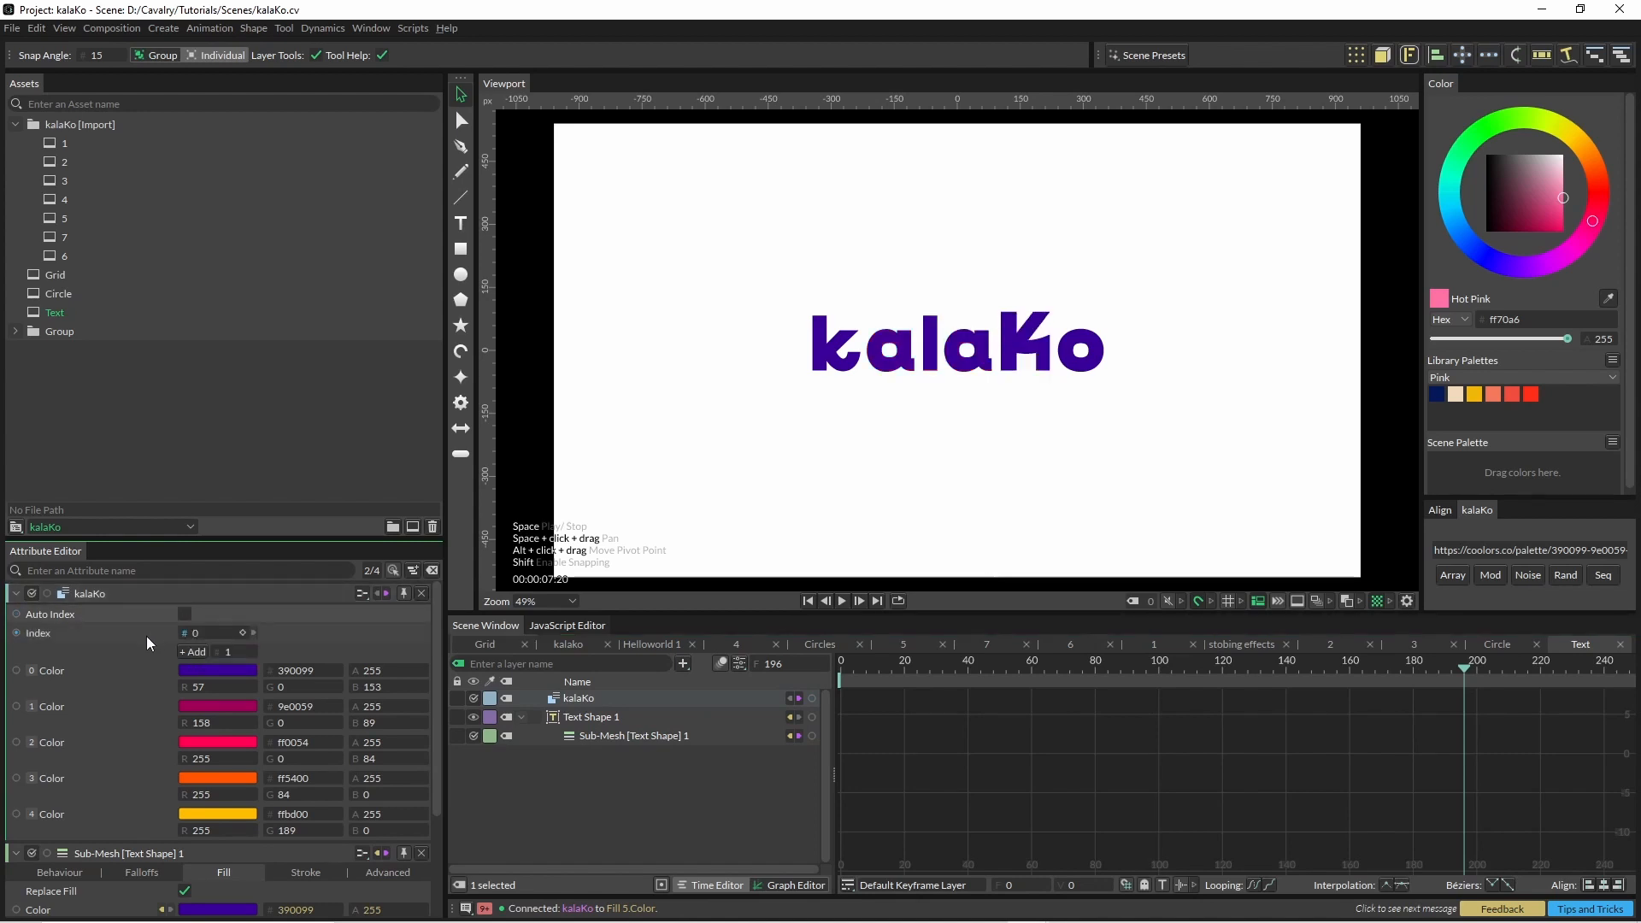
Step: Add a Sequence utility to the kalaKo array's Index and review the Sequence attributes
{"action": "right_click", "coordinate": [150, 633]}
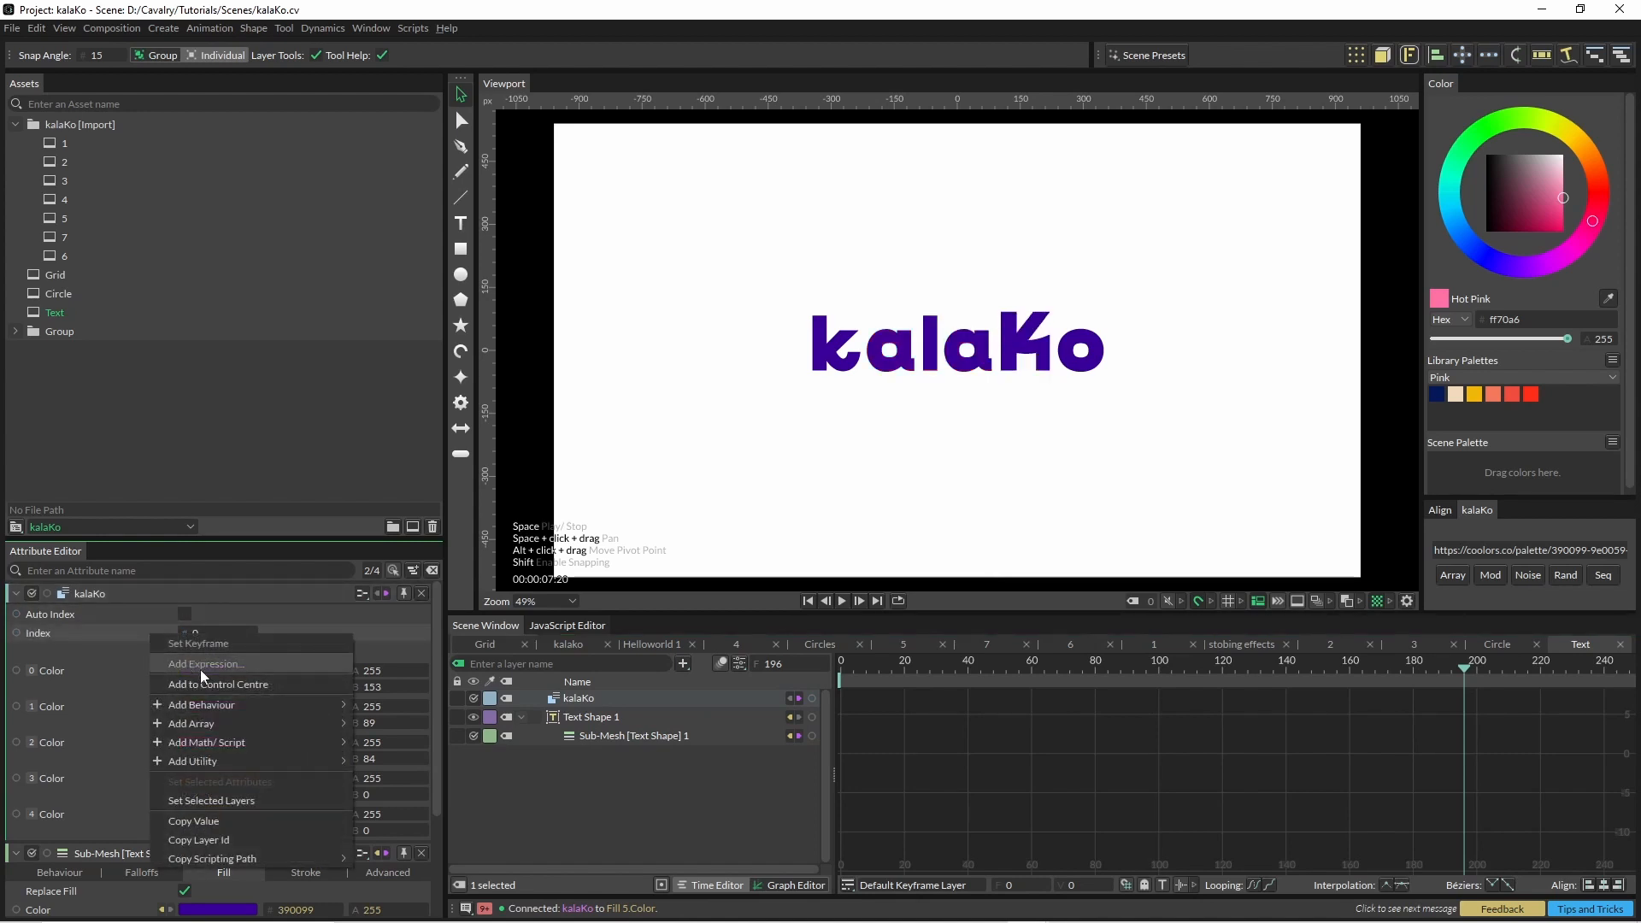
{"action": "mouse_move", "coordinate": [221, 760]}
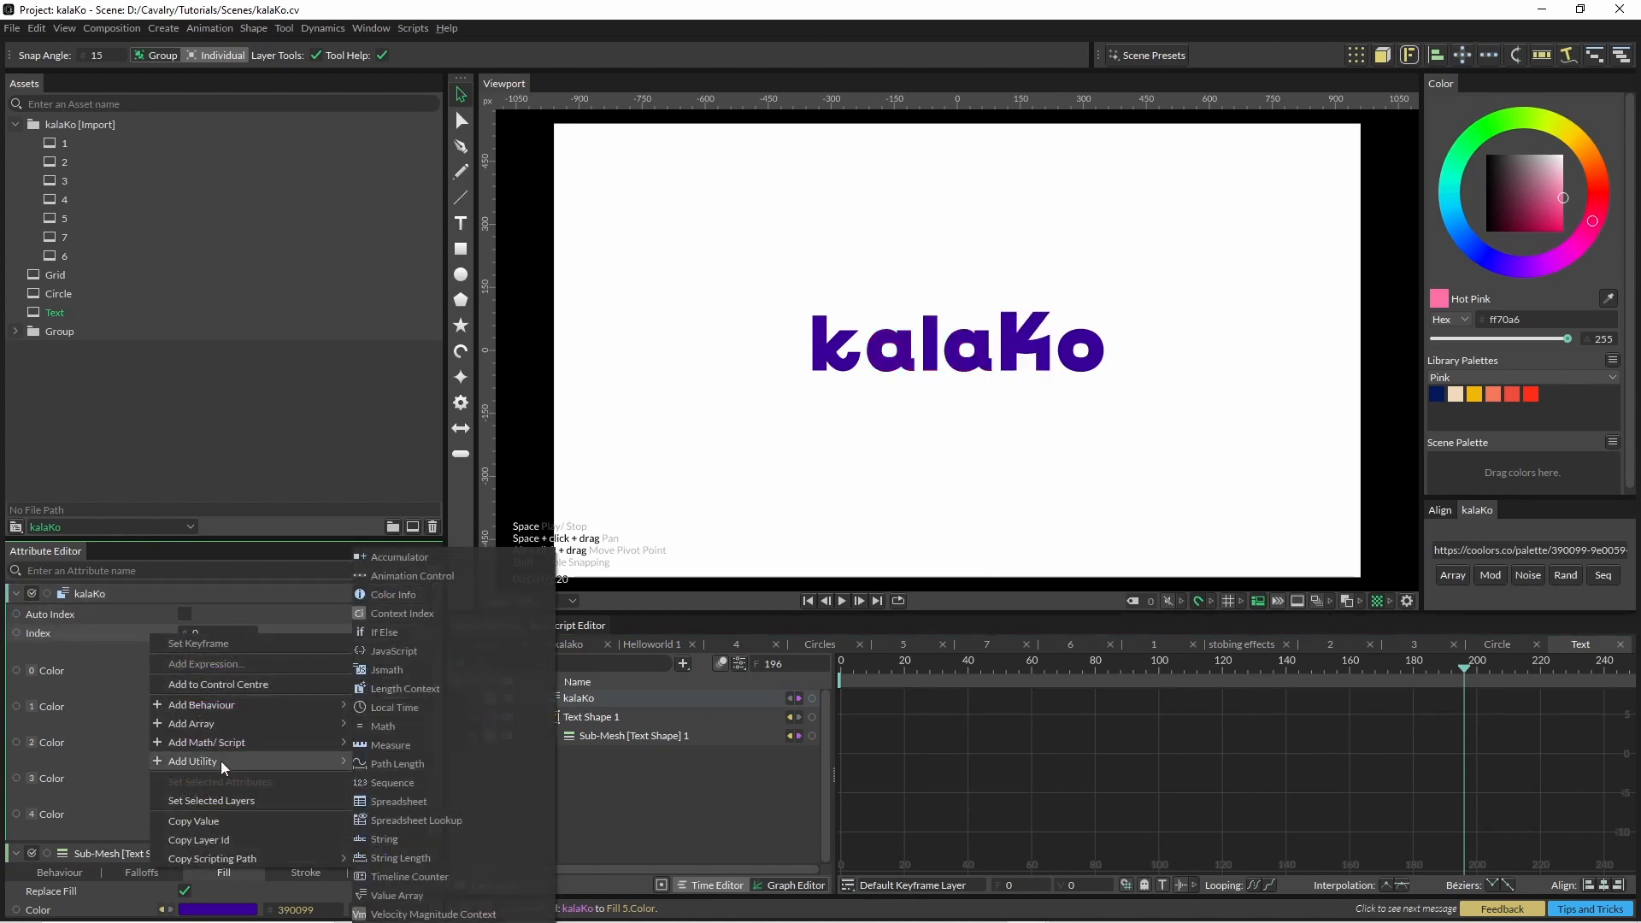
{"action": "left_click", "coordinate": [429, 782]}
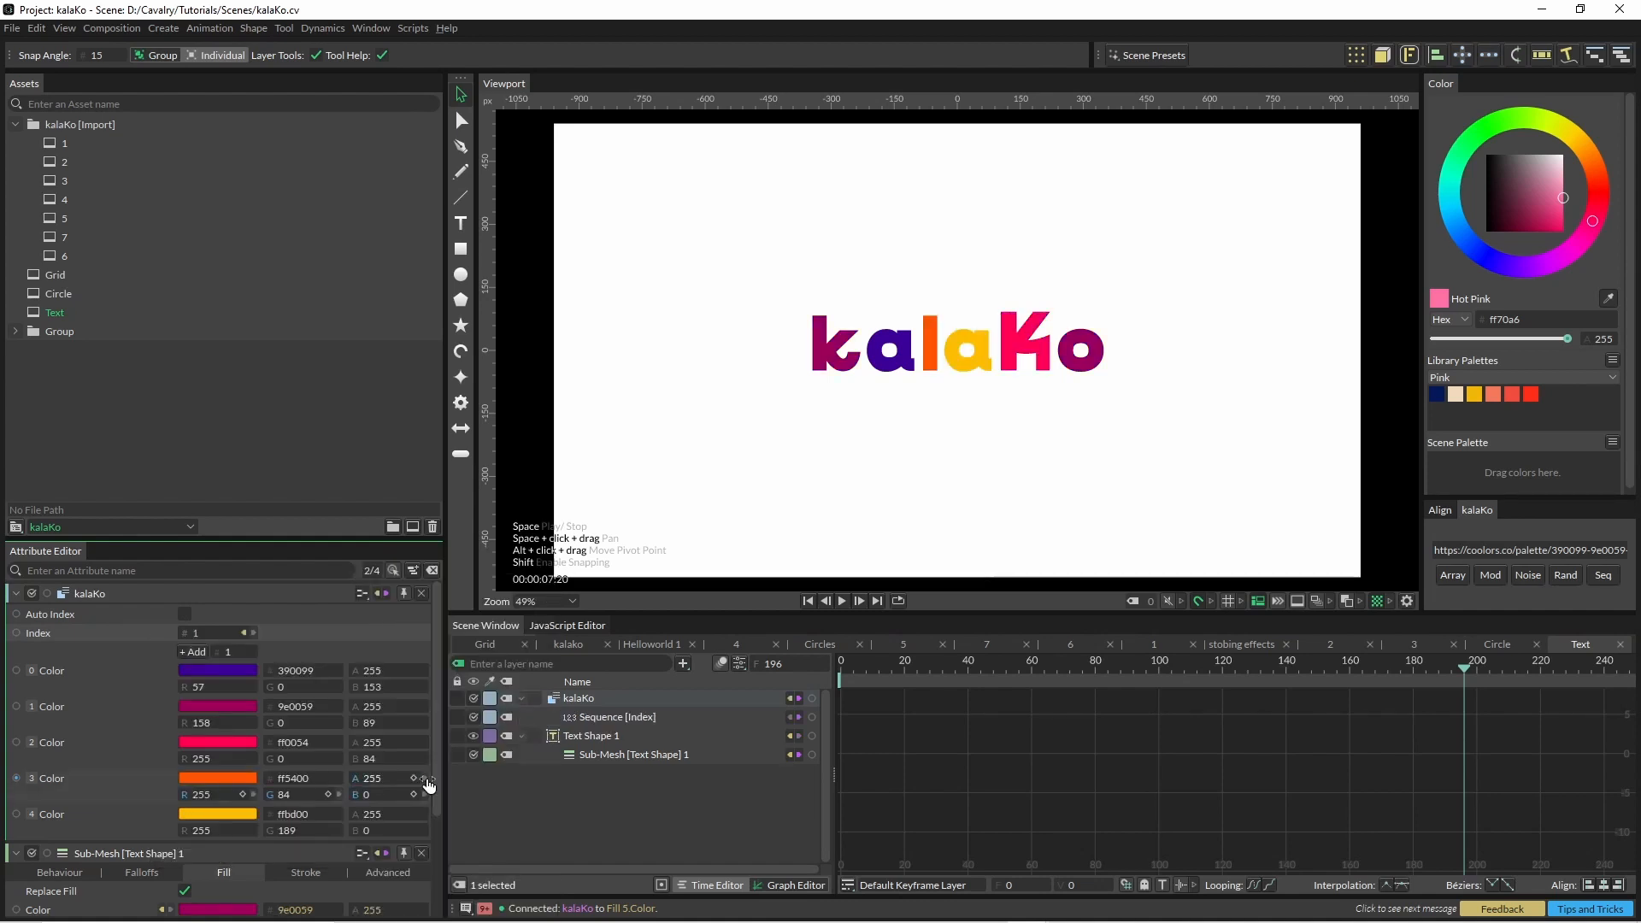
{"action": "left_click", "coordinate": [624, 717]}
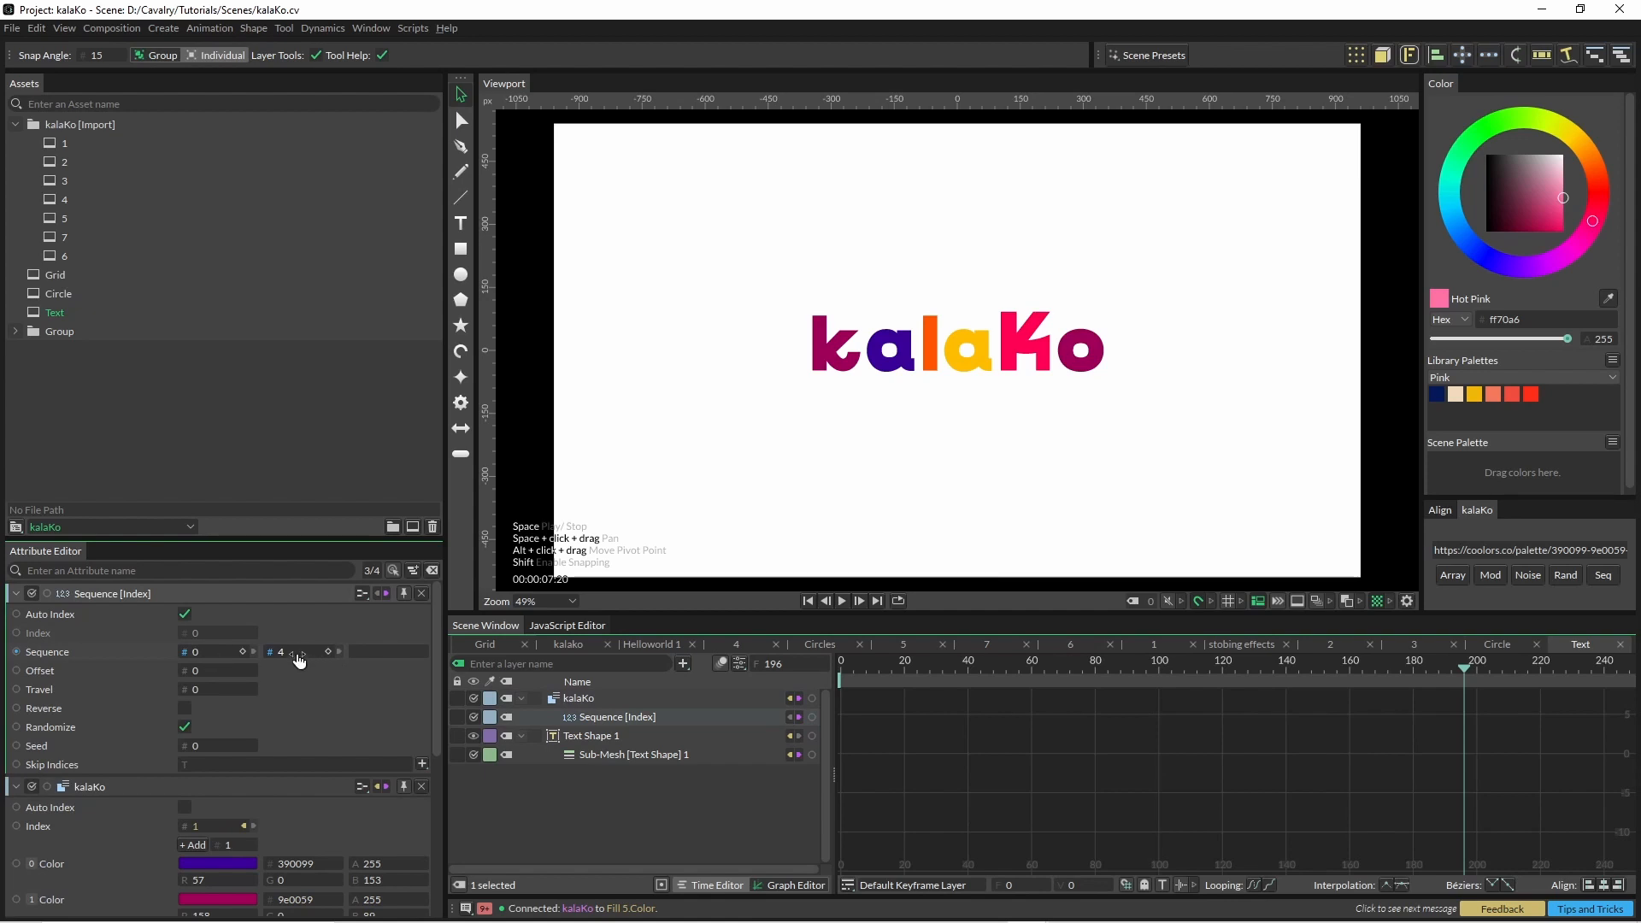
{"action": "scroll", "coordinate": [166, 840], "scroll_direction": "down", "scroll_amount": 5}
{"action": "scroll", "coordinate": [86, 773], "scroll_direction": "up", "scroll_amount": 3}
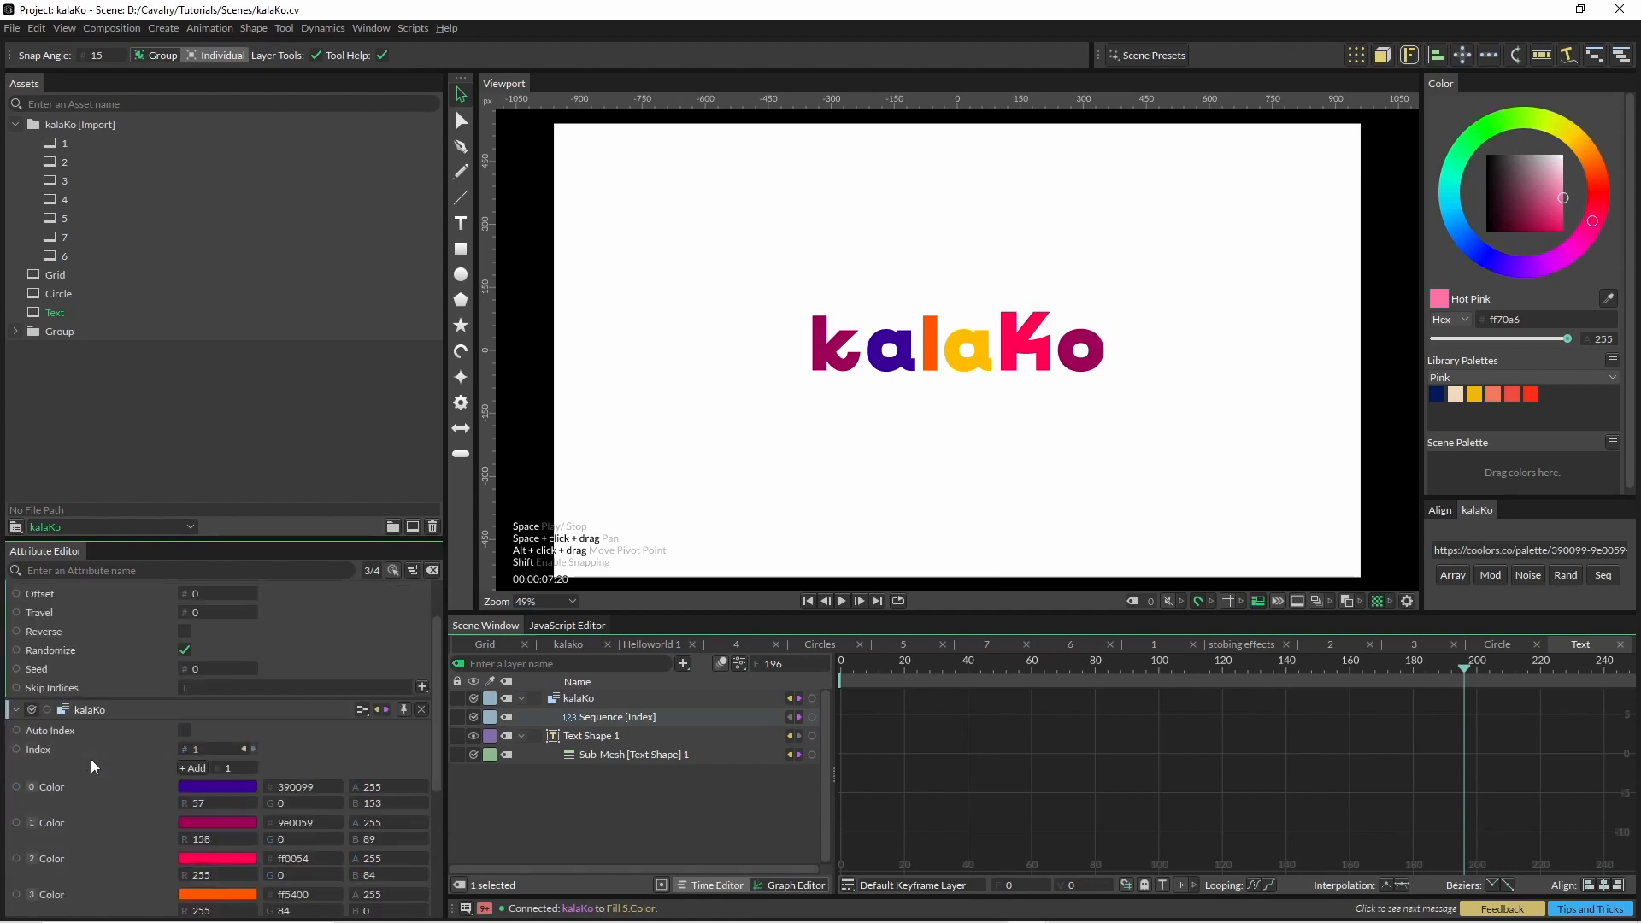
{"action": "scroll", "coordinate": [152, 785], "scroll_direction": "up", "scroll_amount": 2}
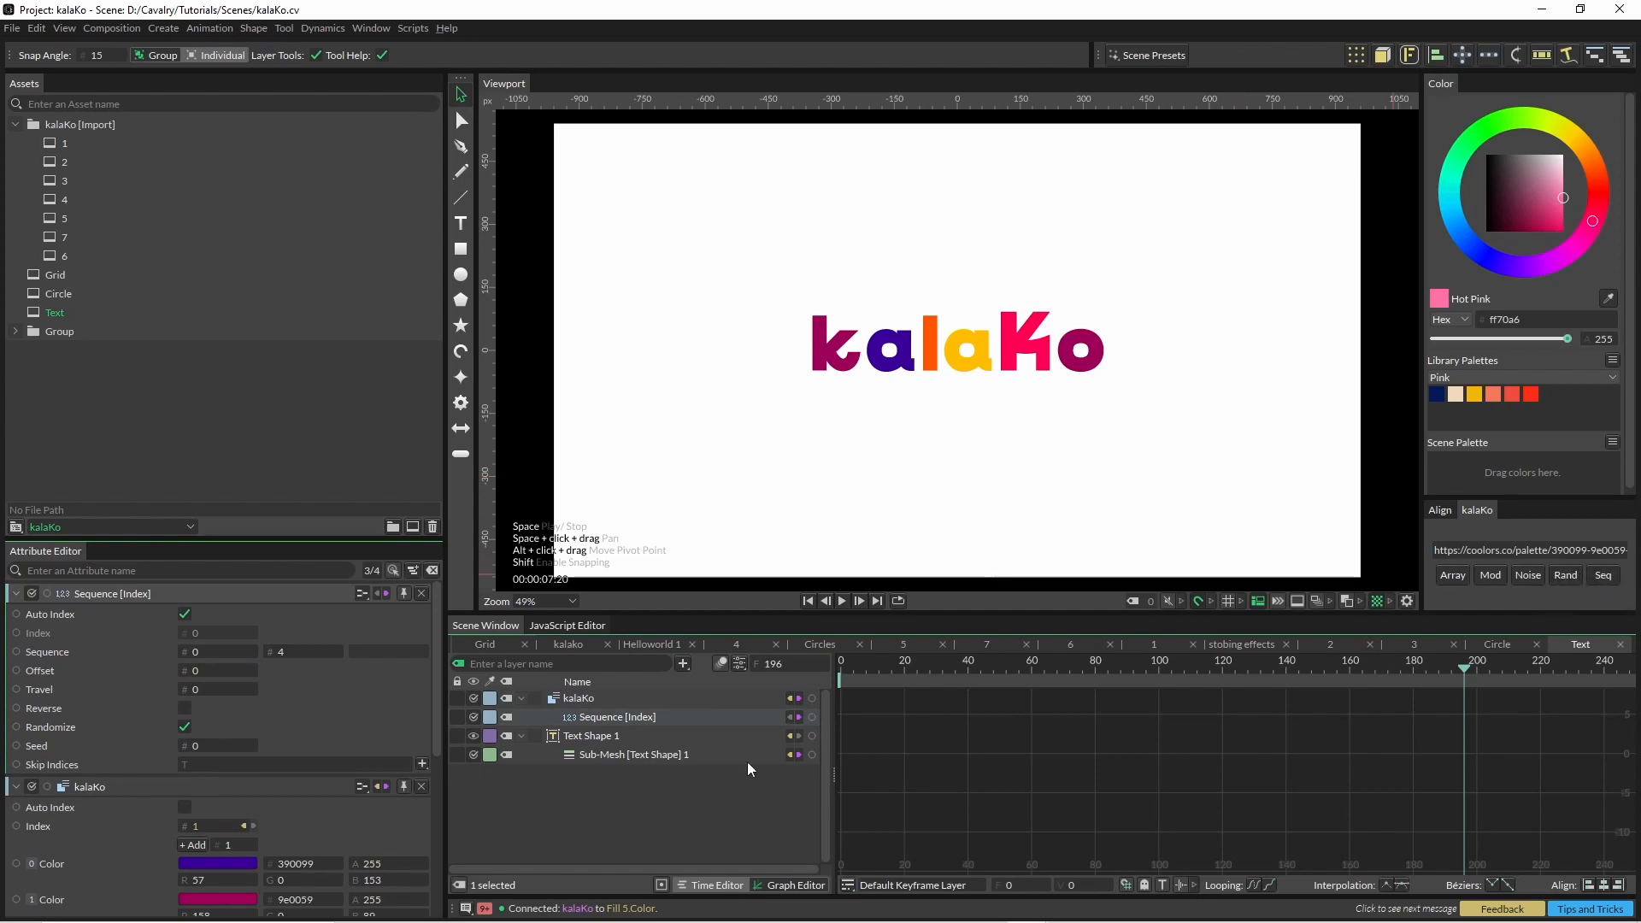
Step: Switch to the browser, browse the trending Coolors palettes and return to Cavalry
{"action": "key", "text": "alt+Tab"}
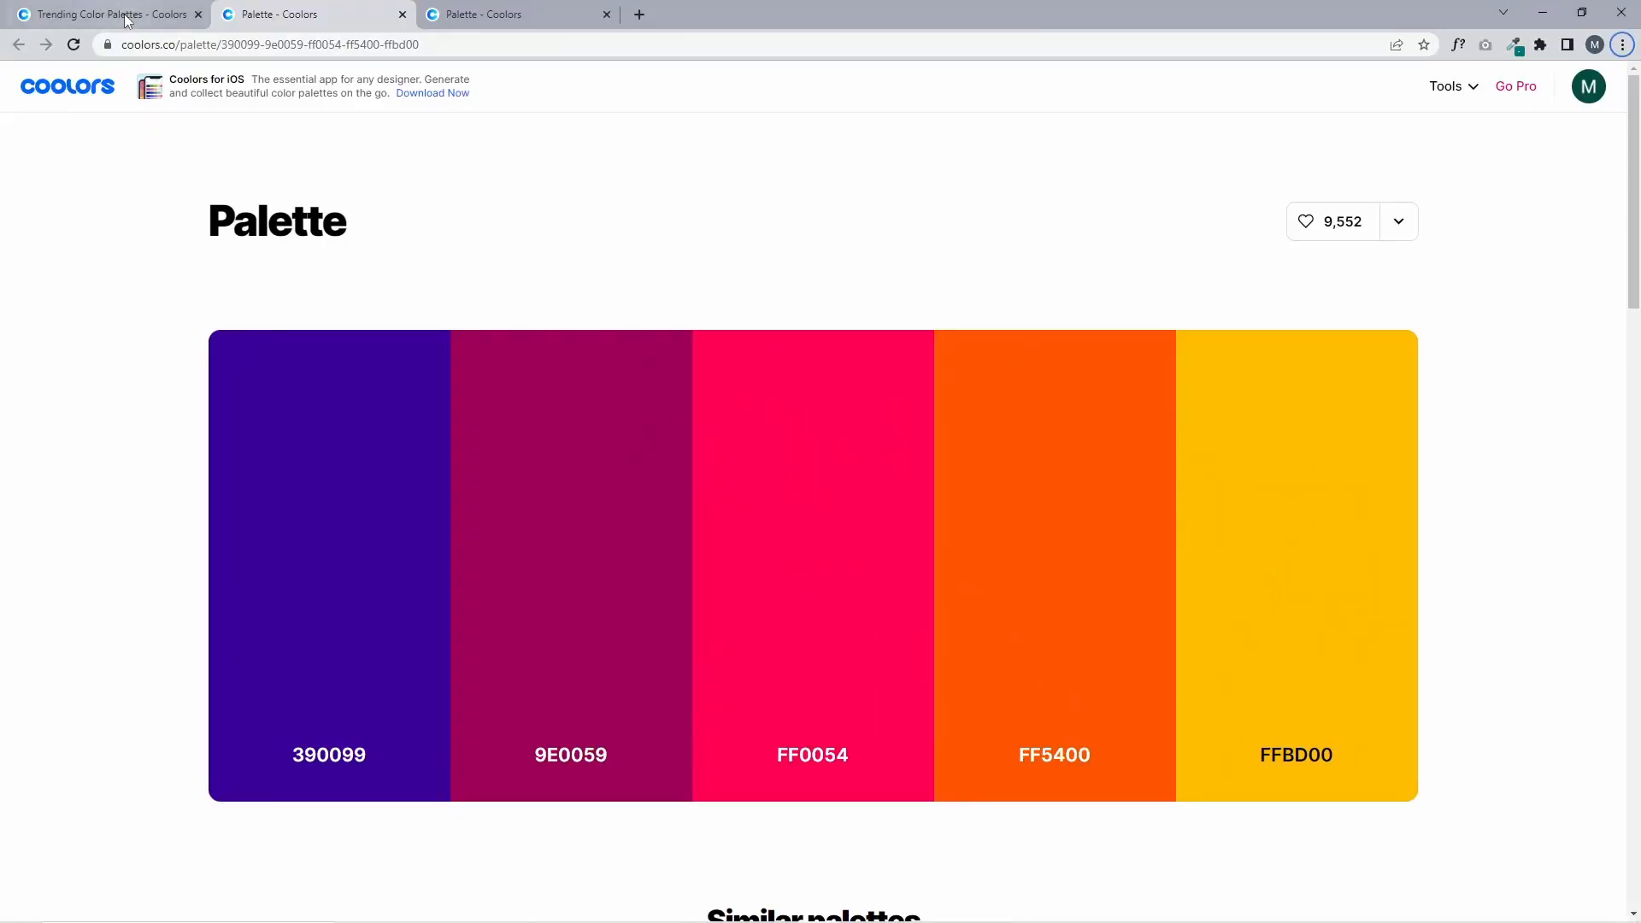
{"action": "left_click", "coordinate": [112, 14]}
{"action": "scroll", "coordinate": [473, 550], "scroll_direction": "down", "scroll_amount": 4}
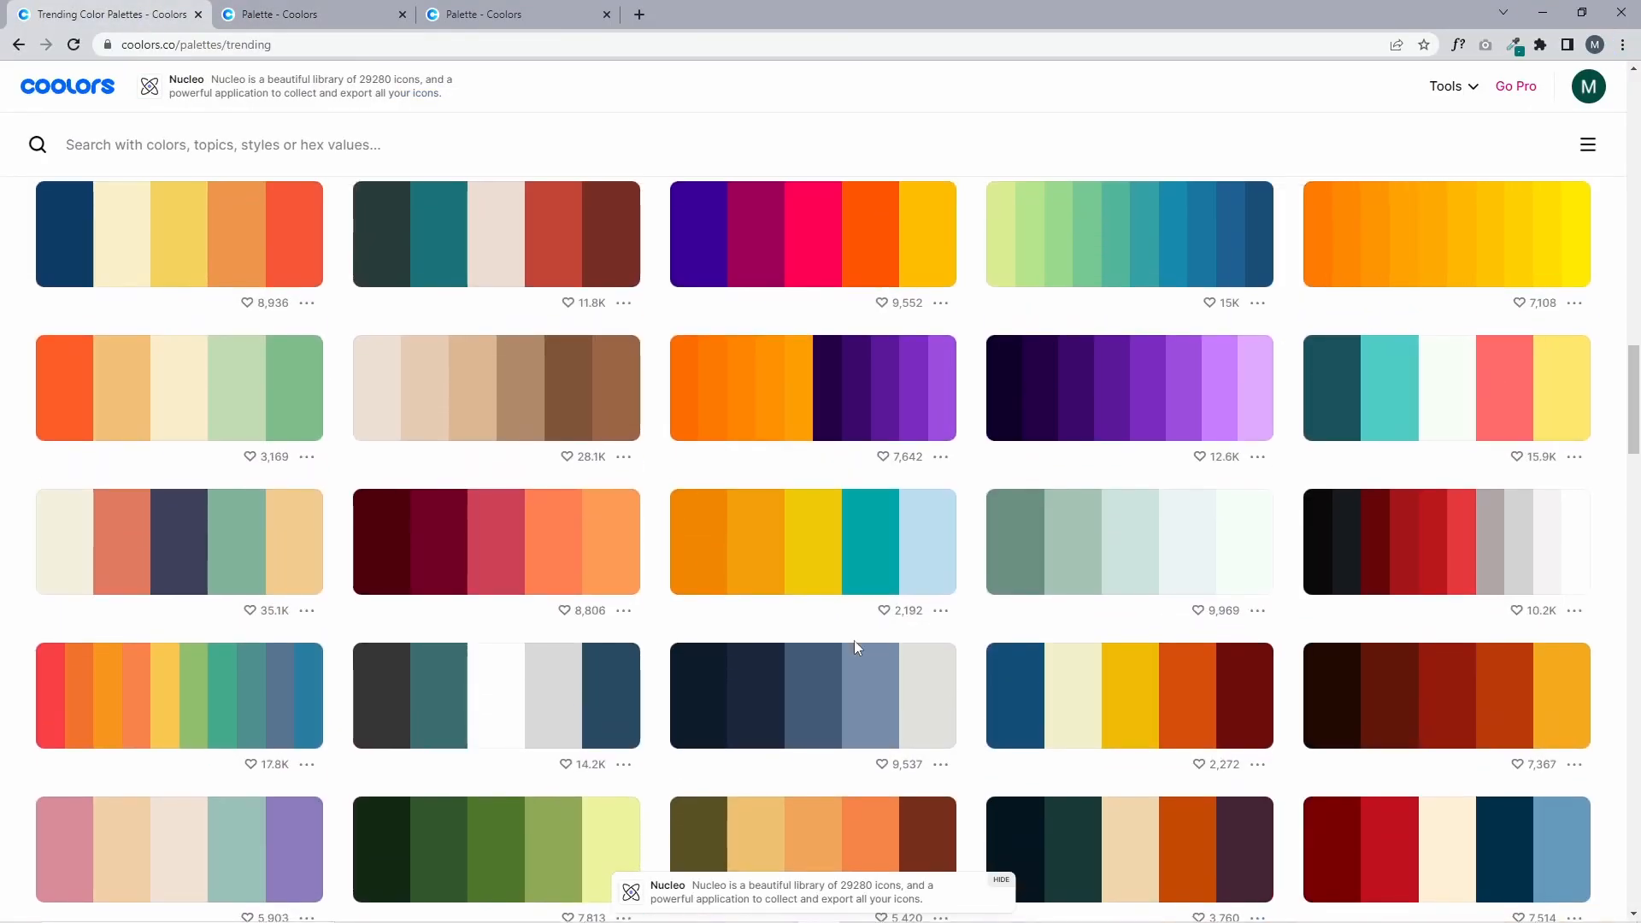
{"action": "key", "text": "alt+Tab"}
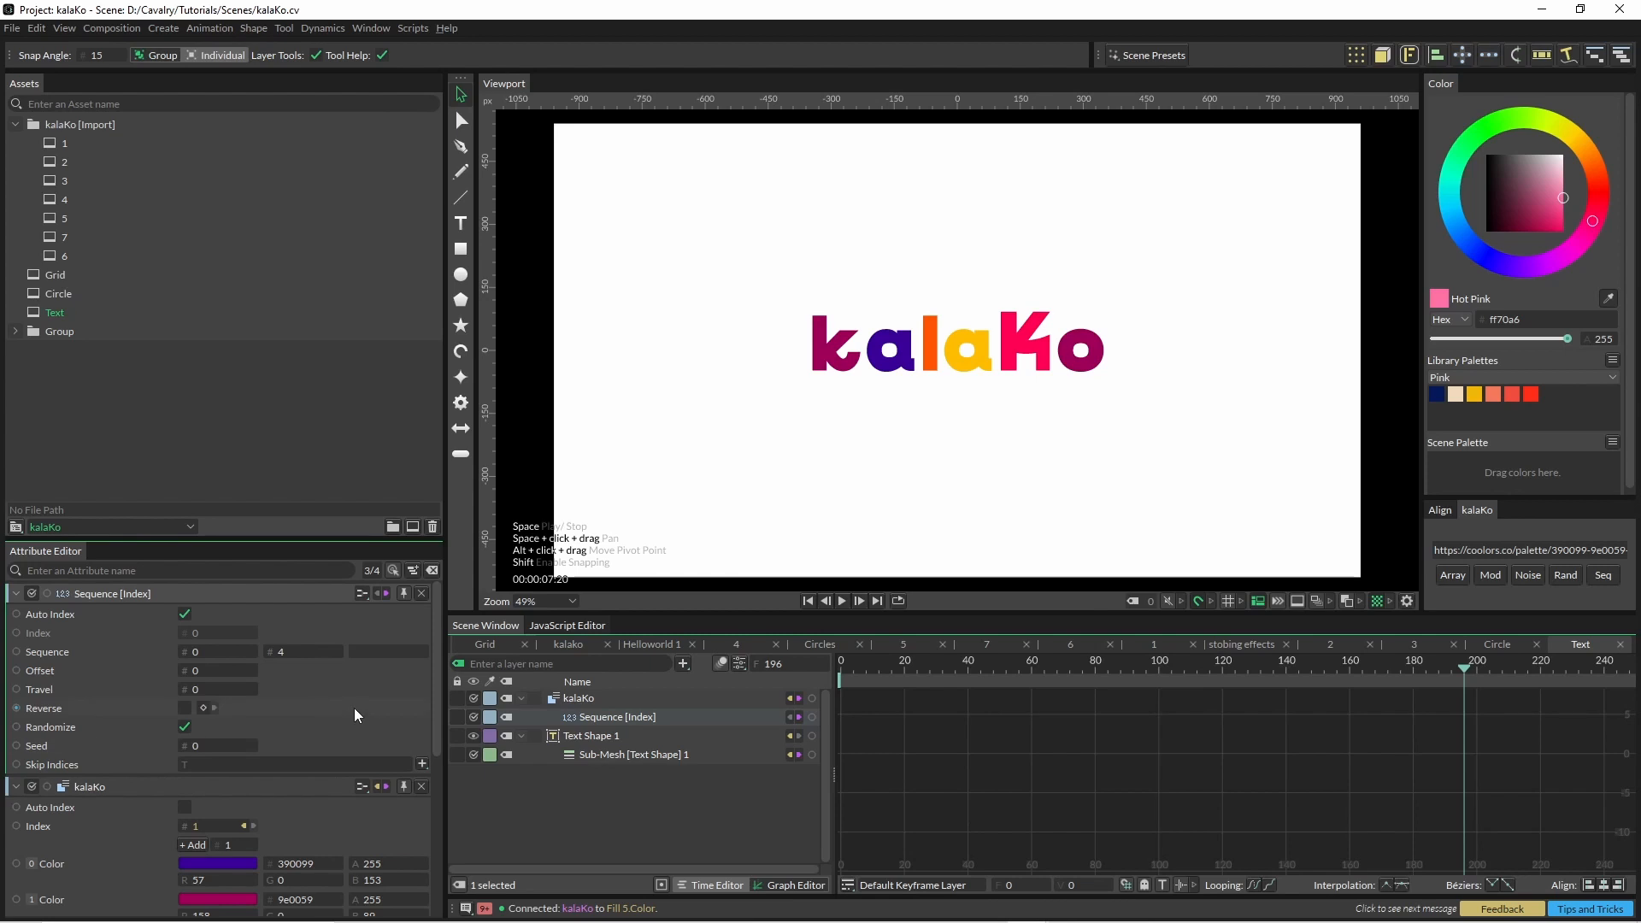
Step: Undo a trial change to the Sequence's Travel and add a Frame behaviour to that attribute
{"action": "left_click_drag", "start_coordinate": [211, 698], "coordinate": [133, 694]}
{"action": "key", "text": "ctrl+z"}
{"action": "right_click", "coordinate": [133, 698]}
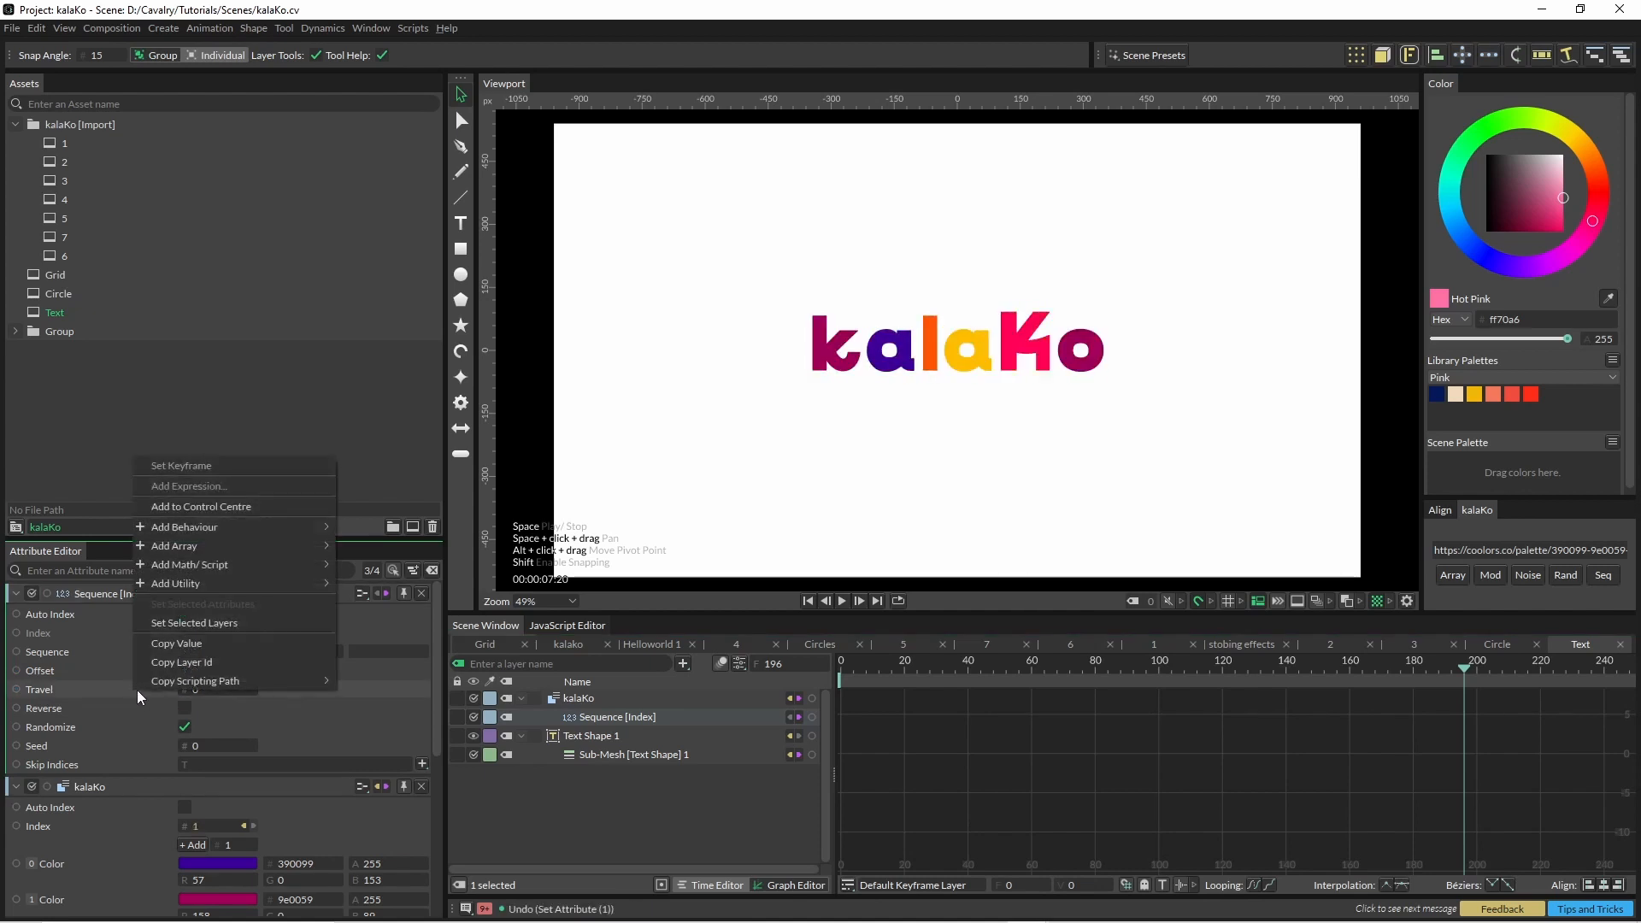
{"action": "mouse_move", "coordinate": [223, 527]}
{"action": "left_click", "coordinate": [376, 545]}
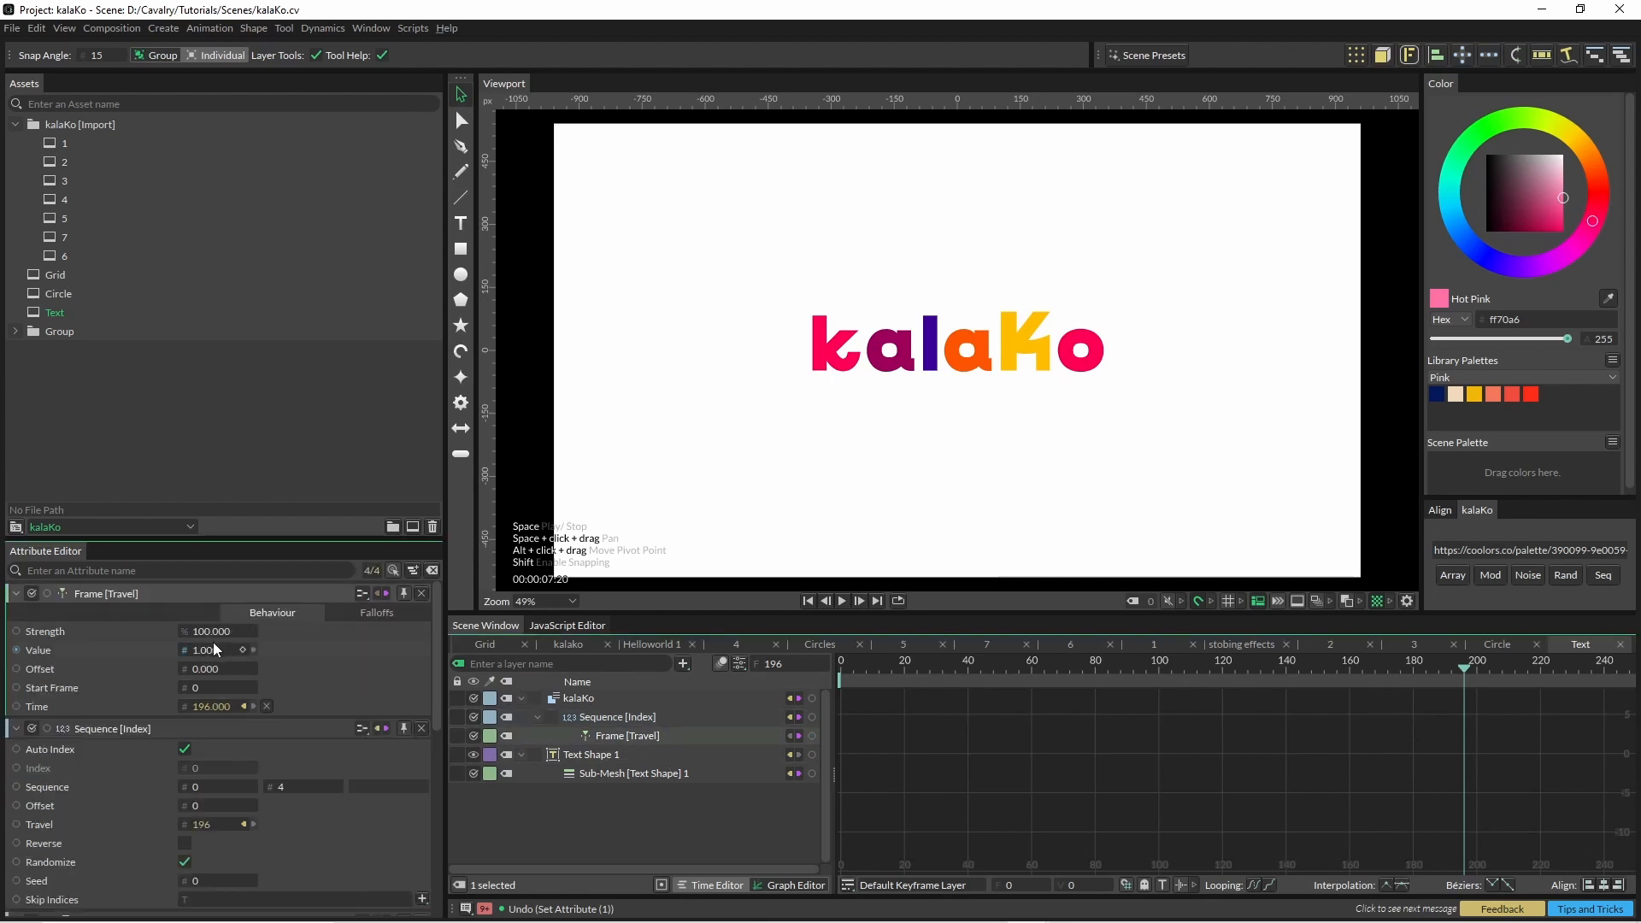
Step: Set the Frame behaviour's Value to 0.2 and preview the text colour animation
{"action": "double_click", "coordinate": [213, 649]}
{"action": "key", "text": "BackSpace"}
{"action": "type", "text": "0.2"}
{"action": "key", "text": "Return"}
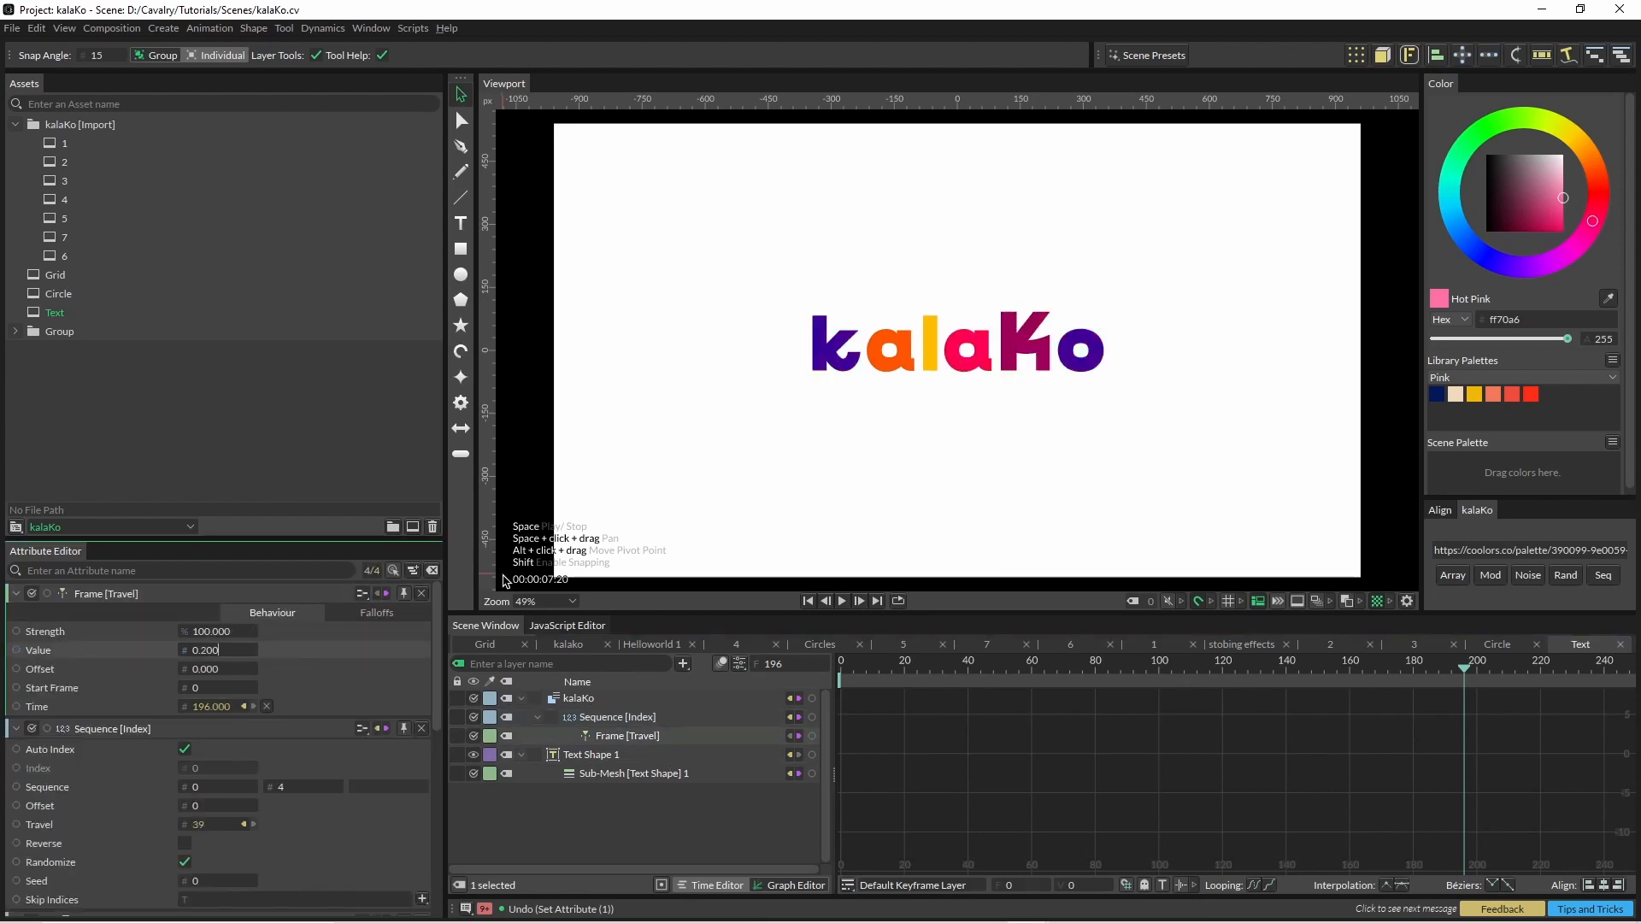
{"action": "key", "text": "space"}
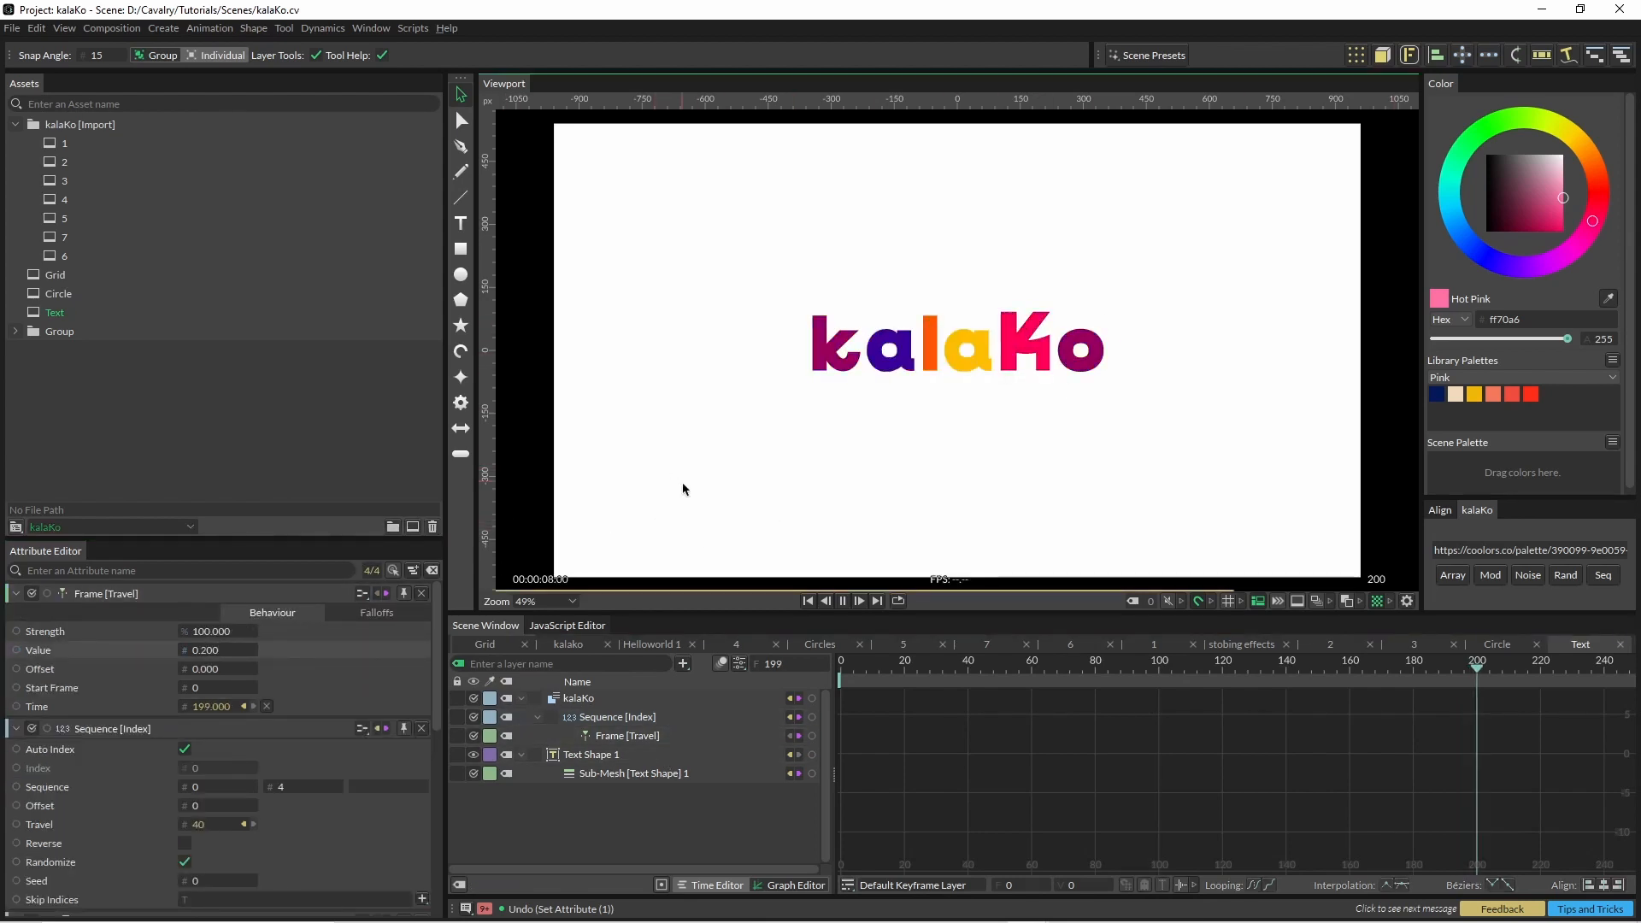